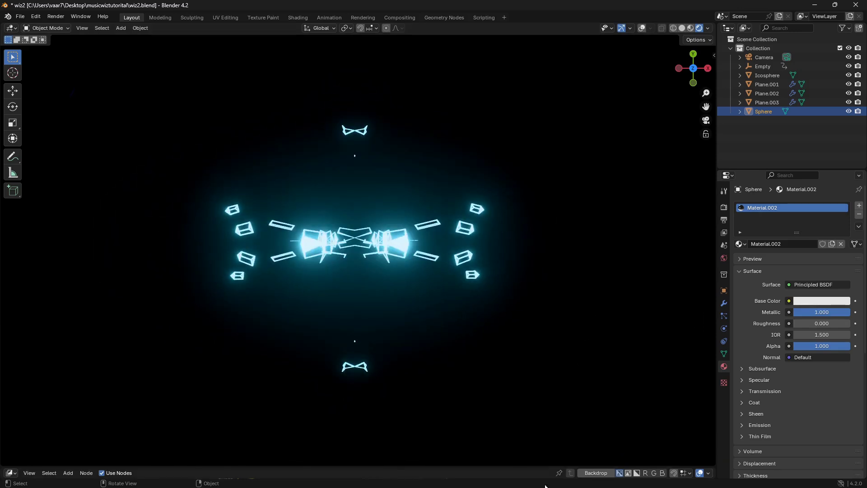
Step: Switch to the wiz3 project window to view its finished visual
{"action": "mouse_move", "coordinate": [514, 477]}
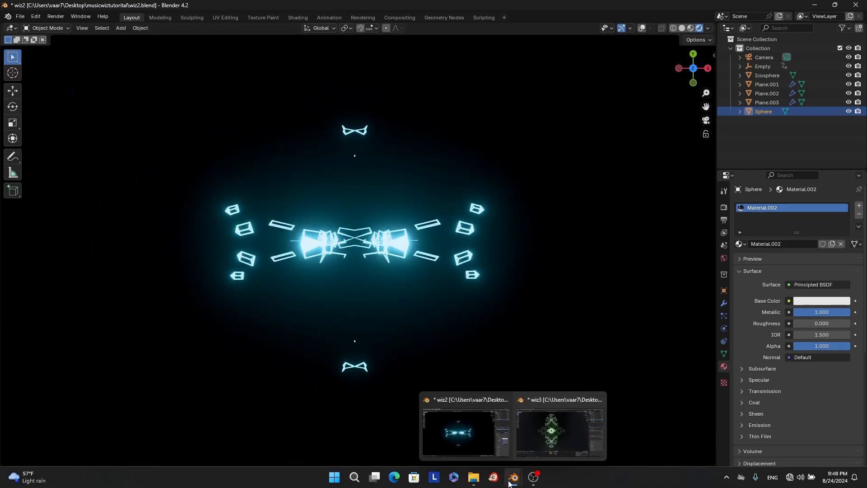
{"action": "left_click", "coordinate": [526, 436]}
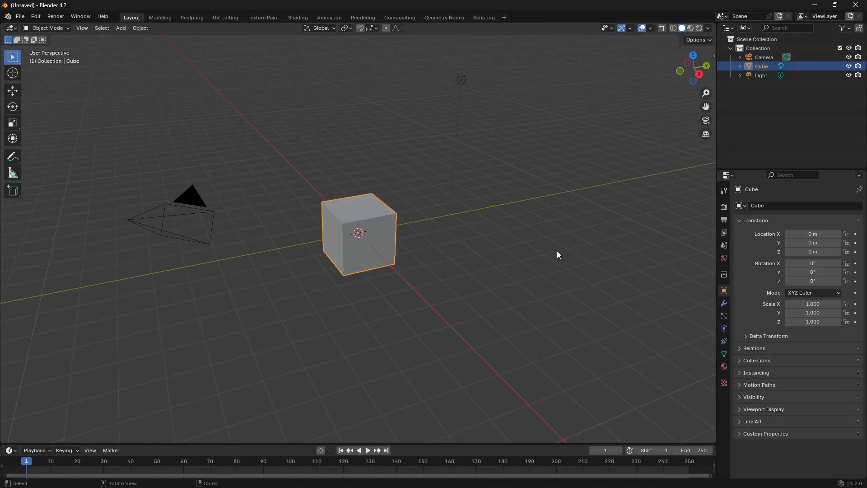
Step: Delete all the default objects from the scene
{"action": "key", "text": "a"}
{"action": "key", "text": "x"}
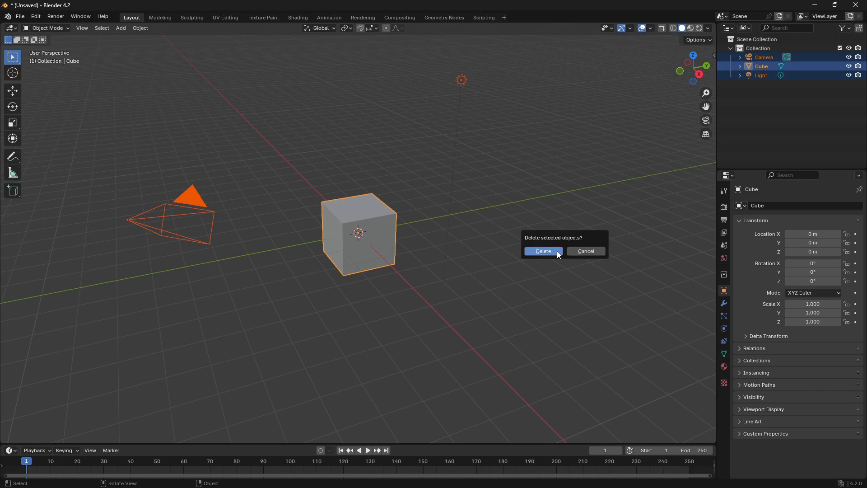
{"action": "left_click", "coordinate": [558, 252]}
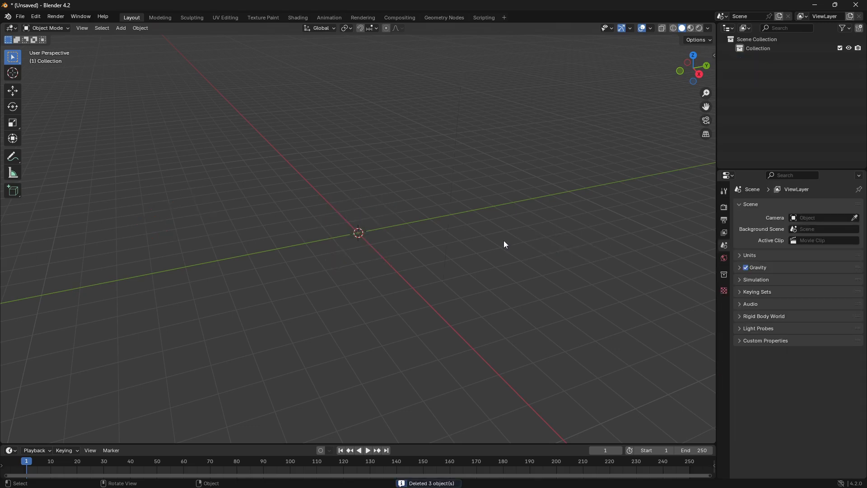
Step: Switch to the top orthographic view and add a plane mesh at the origin
{"action": "key", "text": "KP_7"}
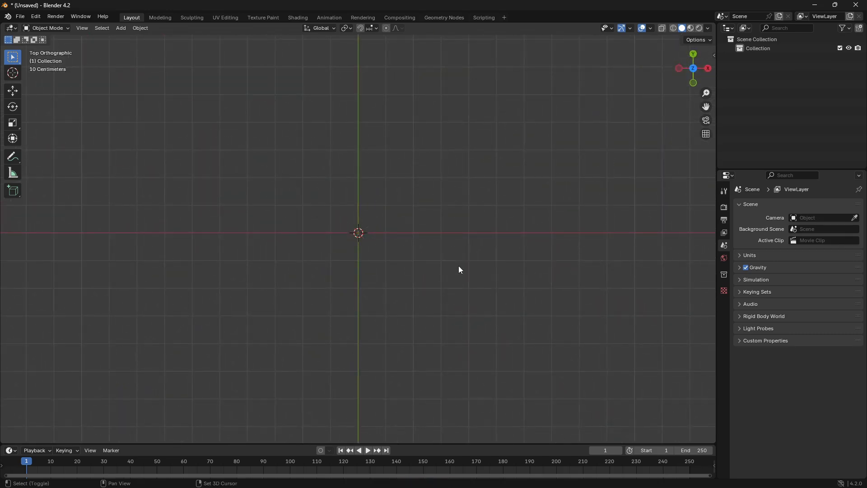
{"action": "key", "text": "shift+a"}
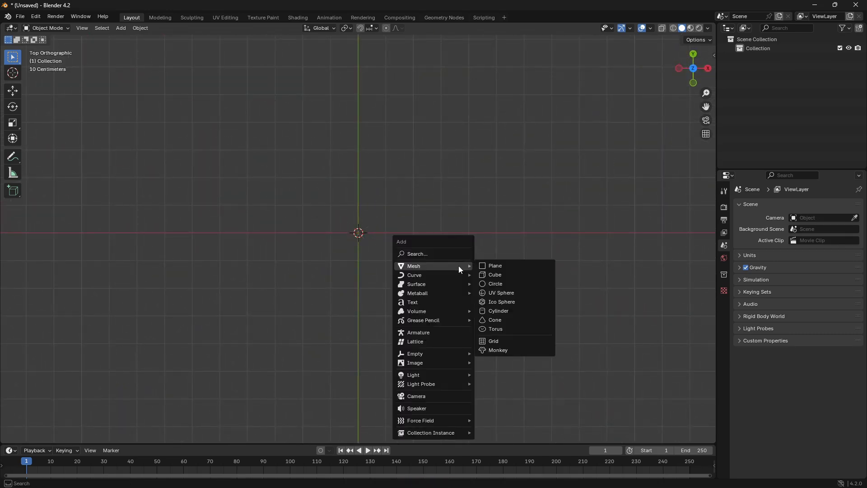
{"action": "left_click", "coordinate": [494, 266]}
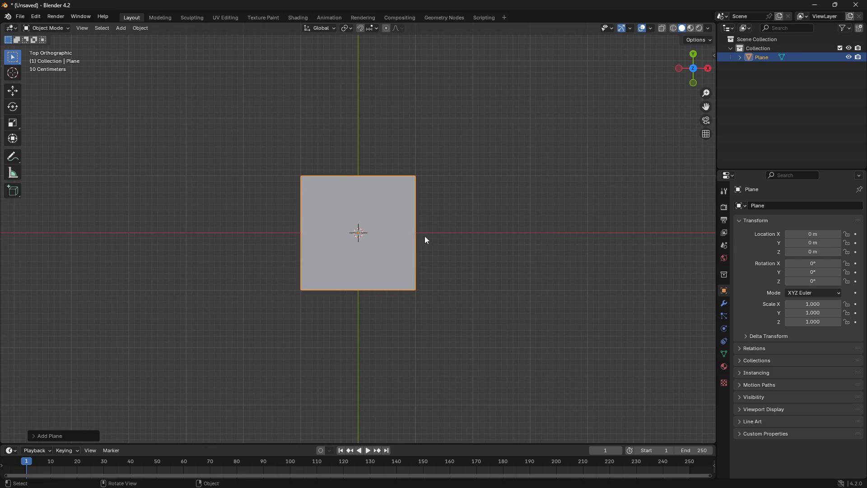
Step: In Edit Mode, merge the plane's two upper vertices at their center to form a triangle
{"action": "key", "text": "Tab"}
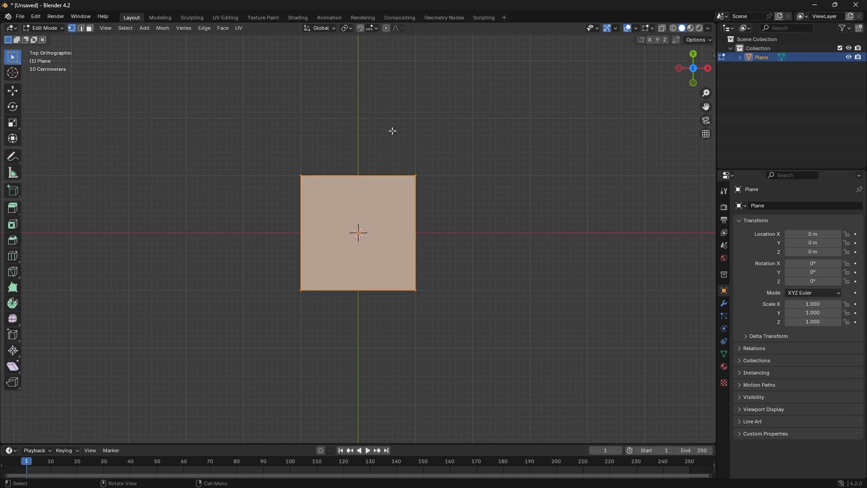
{"action": "left_click_drag", "start_coordinate": [226, 124], "coordinate": [489, 191]}
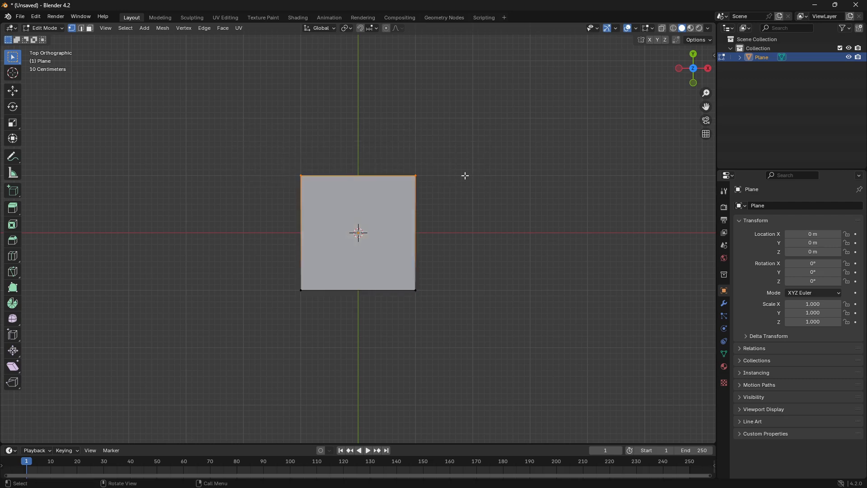
{"action": "key", "text": "m"}
{"action": "left_click", "coordinate": [421, 154]}
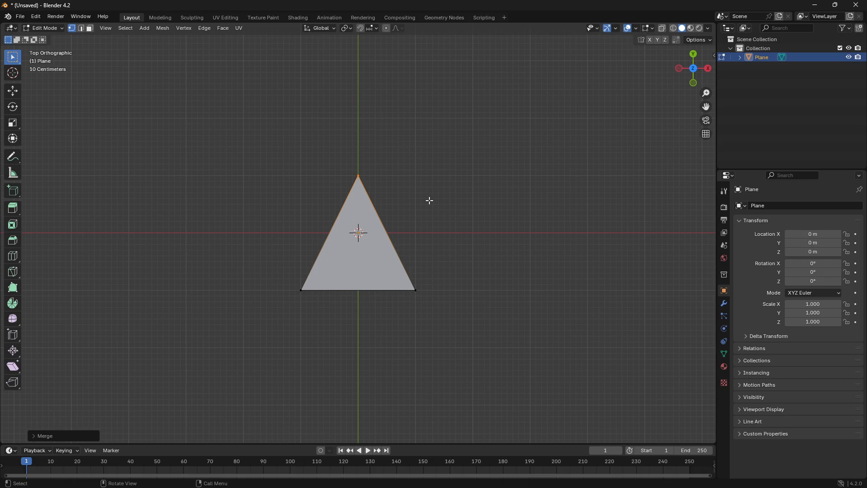
Step: Subdivide the whole triangle three times and return to Object Mode
{"action": "key", "text": "a"}
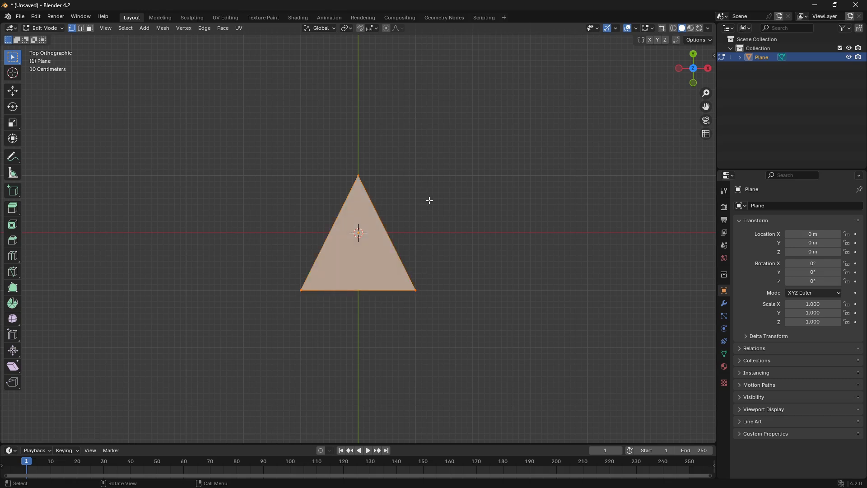
{"action": "right_click", "coordinate": [381, 252]}
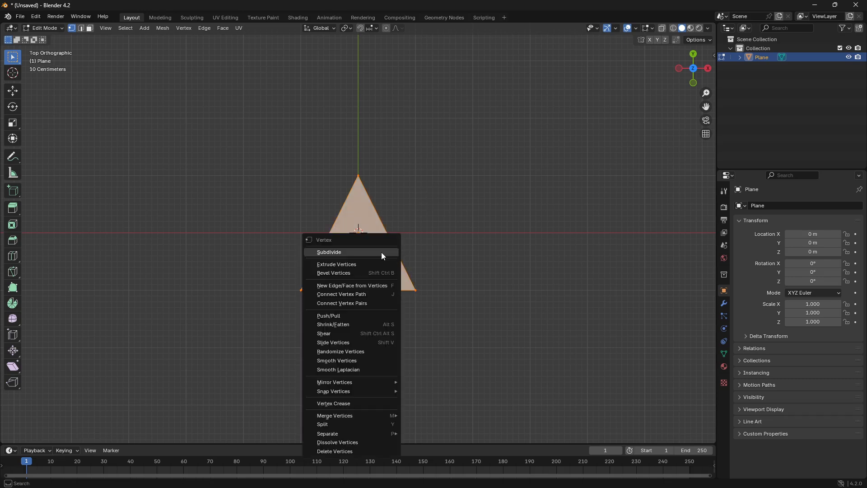
{"action": "left_click", "coordinate": [381, 253]}
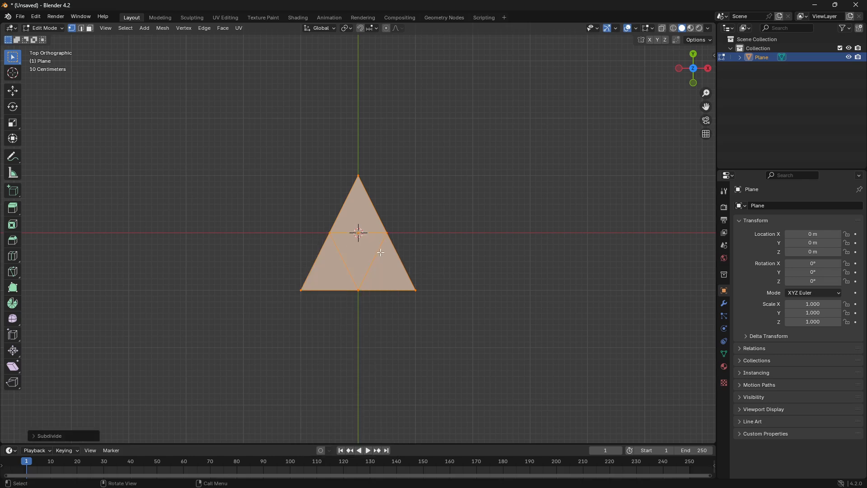
{"action": "right_click", "coordinate": [378, 252]}
{"action": "left_click", "coordinate": [379, 251]}
{"action": "right_click", "coordinate": [378, 251]}
{"action": "left_click", "coordinate": [377, 251]}
{"action": "key", "text": "Tab"}
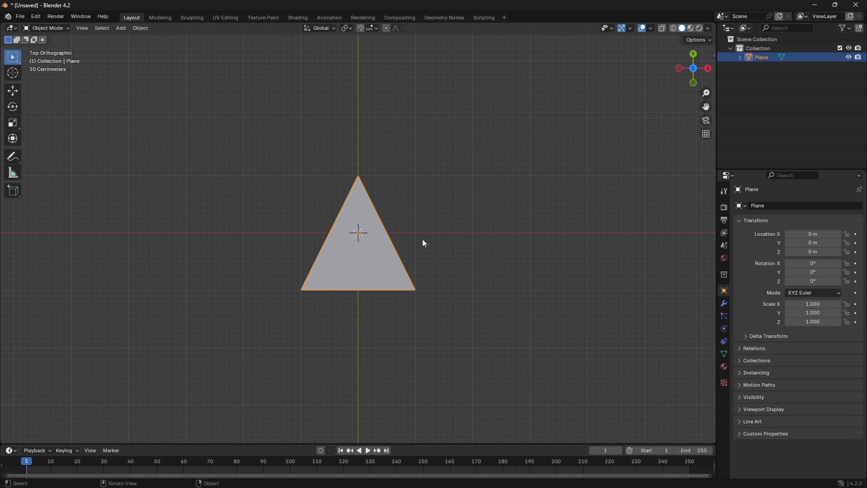
Step: Scale the triangle up uniformly by a factor of 3
{"action": "key", "text": "s"}
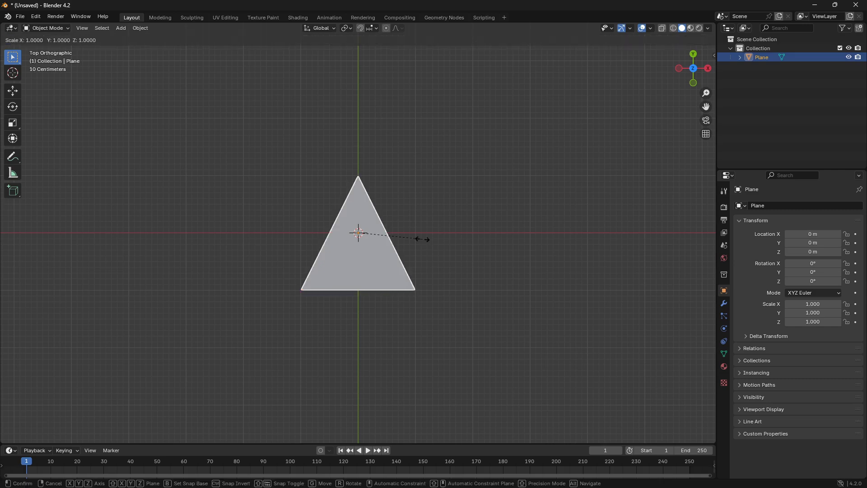
{"action": "type", "text": "3"}
{"action": "key", "text": "Return"}
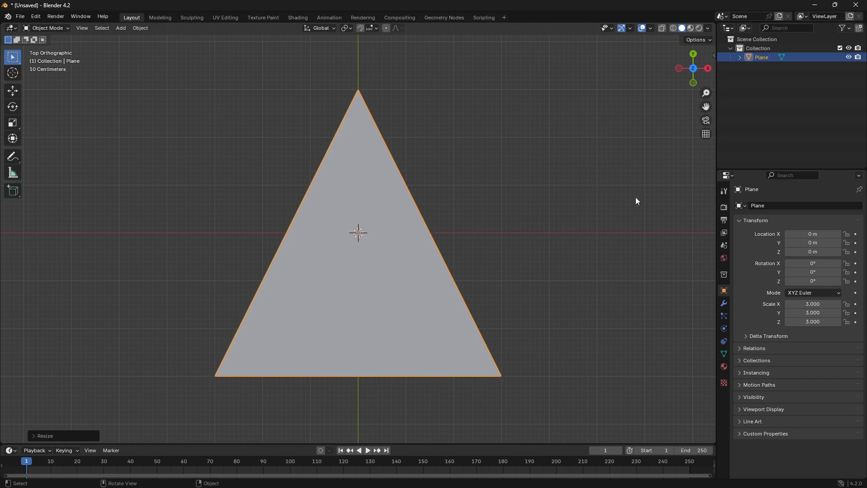
Step: Add an Edge Split modifier to the triangle with the edge angle set to 0°
{"action": "left_click", "coordinate": [724, 306]}
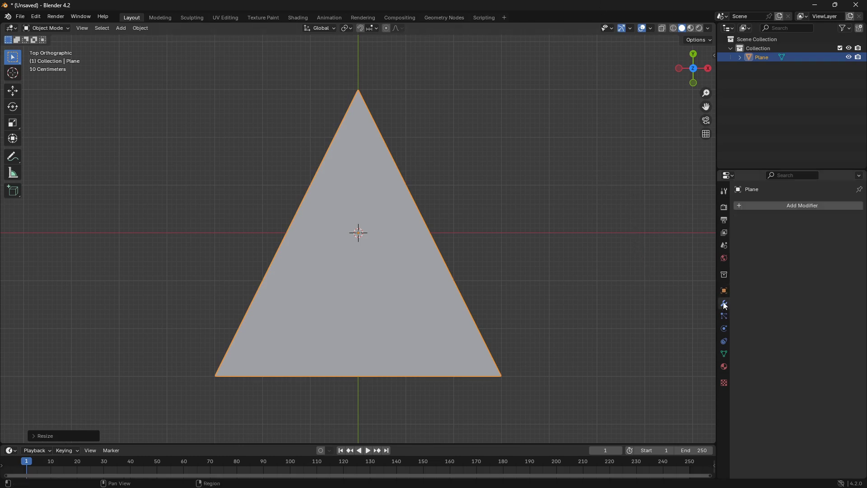
{"action": "left_click", "coordinate": [817, 207]}
{"action": "mouse_move", "coordinate": [818, 208]}
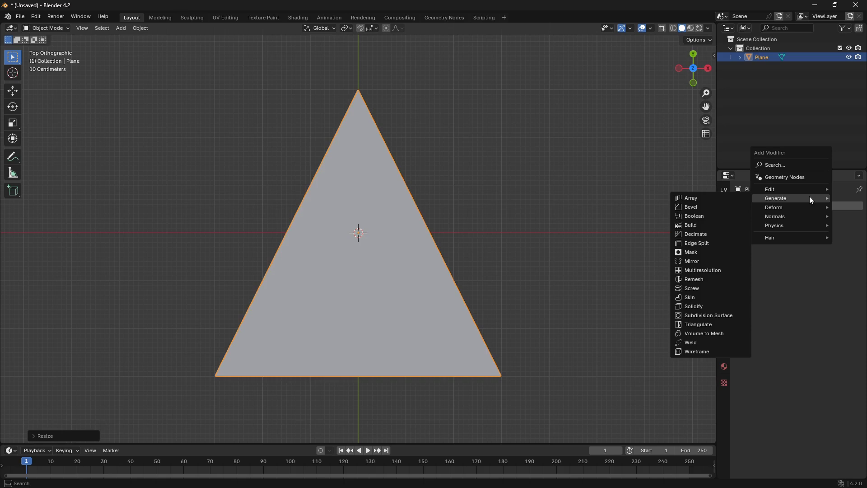
{"action": "left_click", "coordinate": [709, 243]}
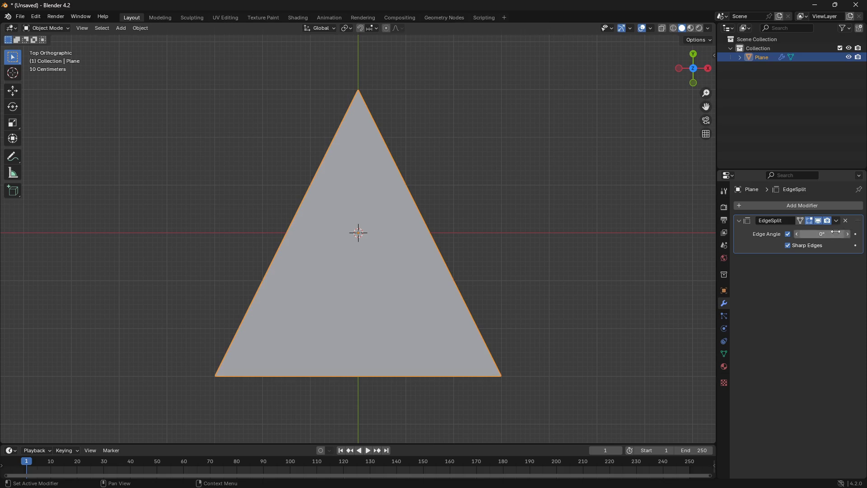
Step: Add a Smooth modifier after the Edge Split modifier, with its factor at 0.500
{"action": "left_click", "coordinate": [843, 206]}
{"action": "mouse_move", "coordinate": [843, 205]}
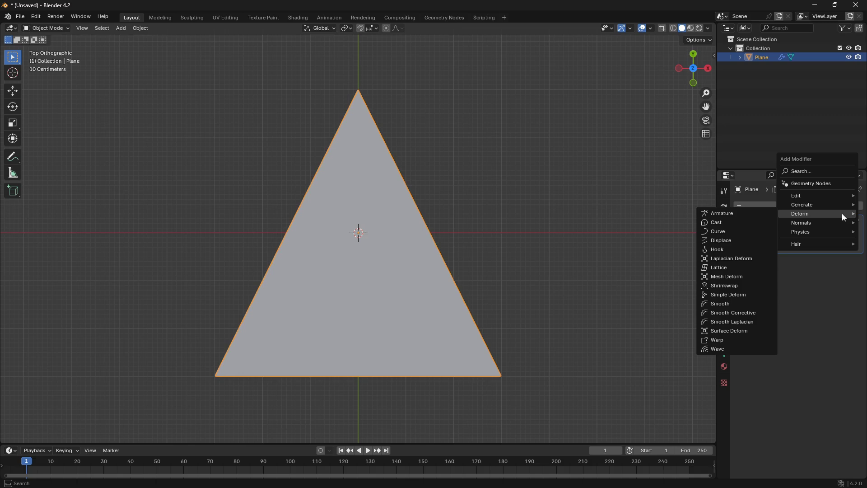
{"action": "left_click", "coordinate": [740, 302]}
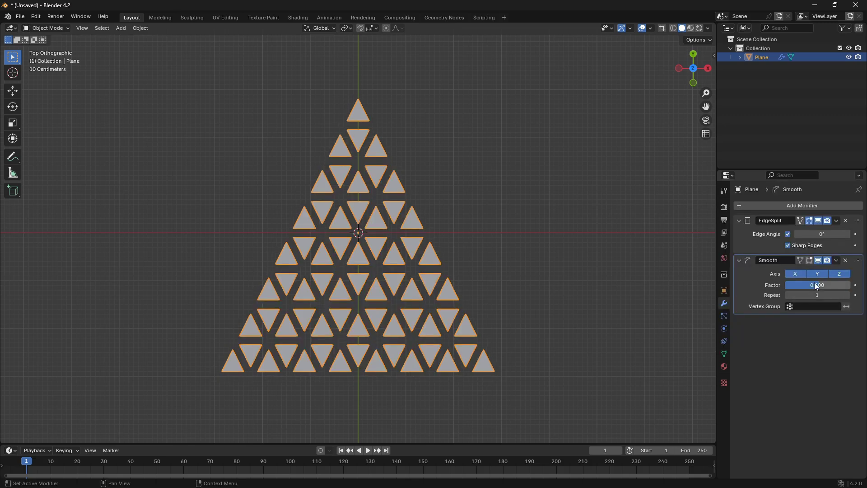
{"action": "mouse_move", "coordinate": [819, 287]}
{"action": "left_mouse_down"}
{"action": "mouse_move", "coordinate": [811, 287]}
{"action": "mouse_move", "coordinate": [827, 287]}
{"action": "mouse_move", "coordinate": [809, 285]}
{"action": "mouse_move", "coordinate": [826, 285]}
{"action": "mouse_move", "coordinate": [820, 283]}
{"action": "left_mouse_up"}
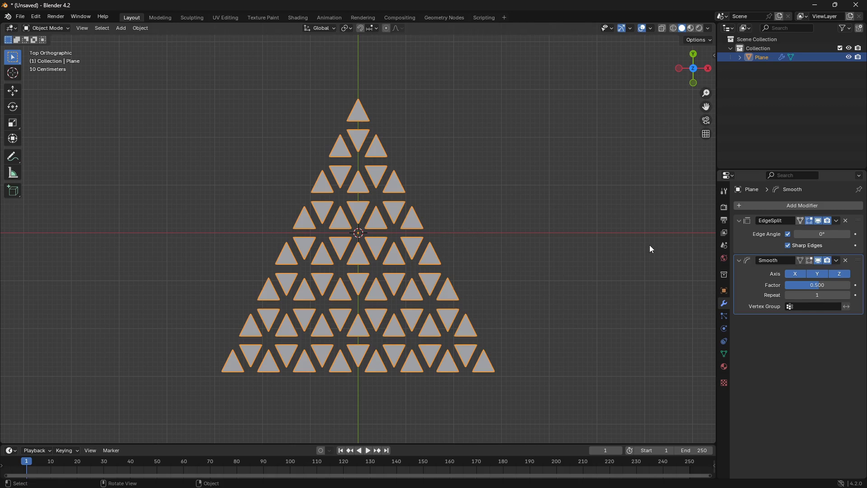
Step: Add a Displace modifier to the split triangle mesh
{"action": "left_click", "coordinate": [826, 205]}
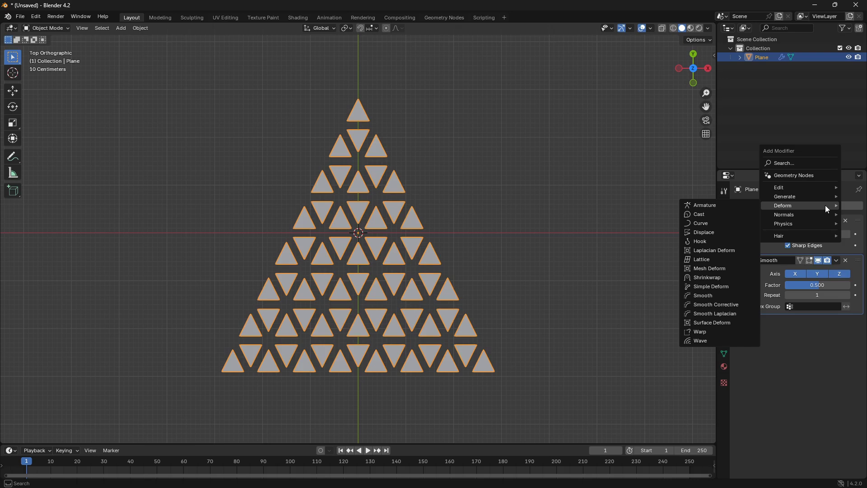
{"action": "left_click", "coordinate": [706, 232]}
{"action": "scroll", "coordinate": [526, 287], "scroll_direction": "down", "scroll_amount": 4}
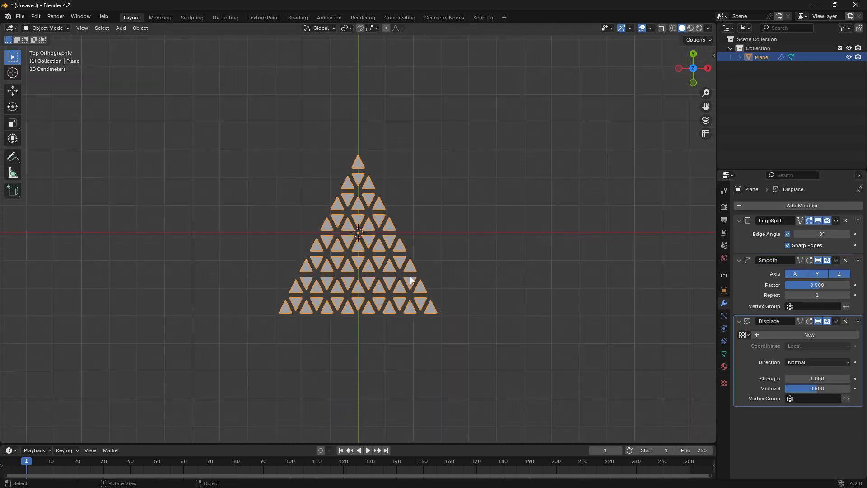
{"action": "middle_click_drag", "start_coordinate": [526, 288], "coordinate": [428, 245]}
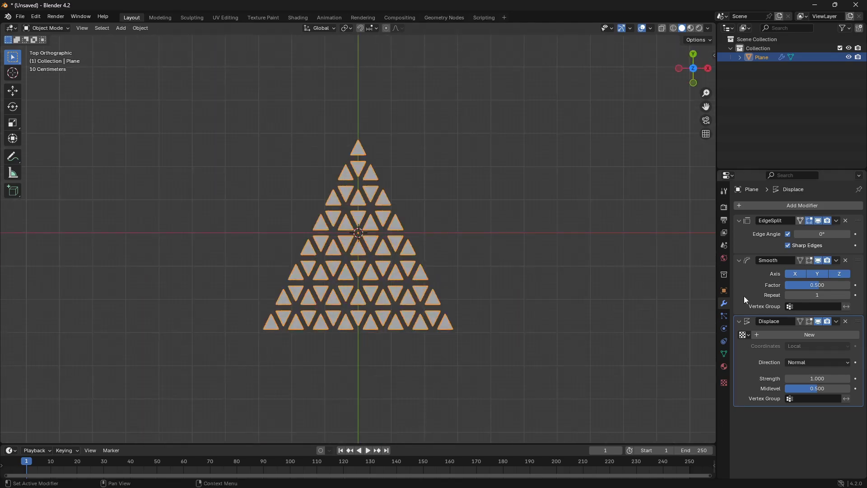
Step: Create a new texture for the Displace modifier and set its type to Marble
{"action": "left_click", "coordinate": [796, 335]}
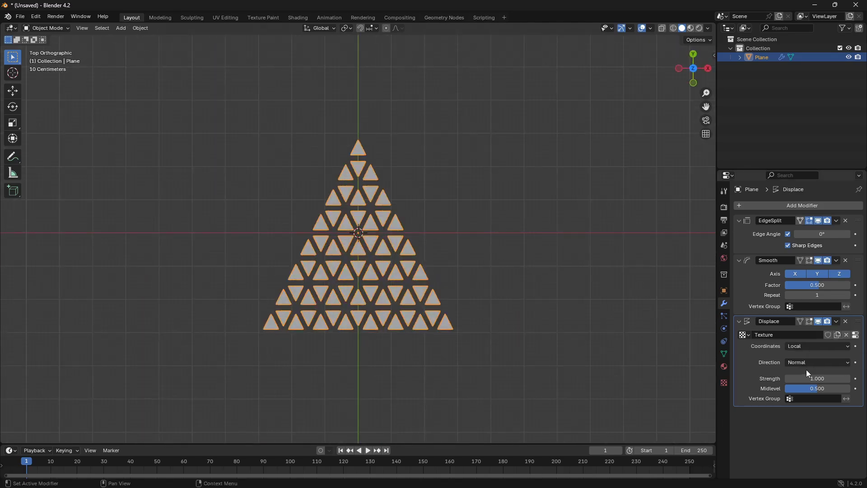
{"action": "left_click", "coordinate": [857, 335]}
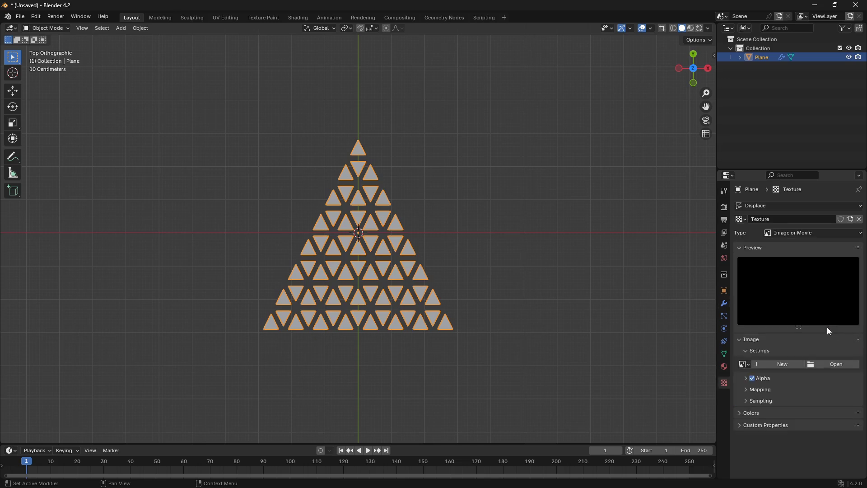
{"action": "left_click", "coordinate": [847, 234]}
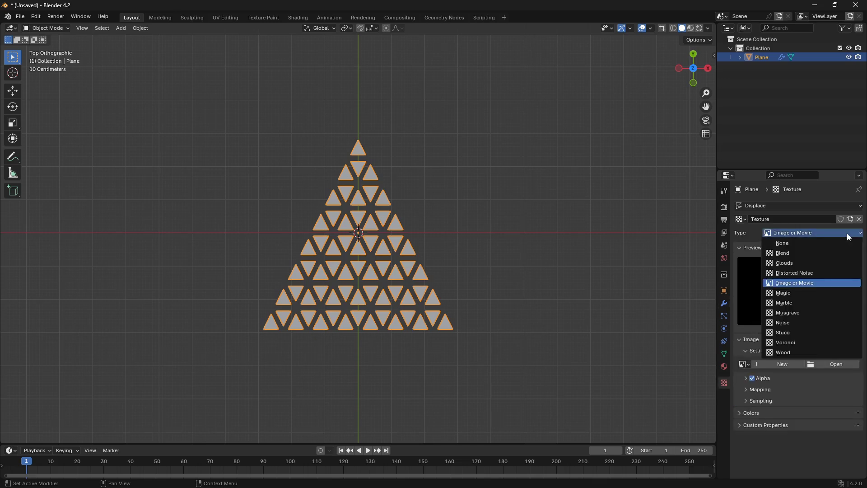
{"action": "left_click", "coordinate": [794, 303]}
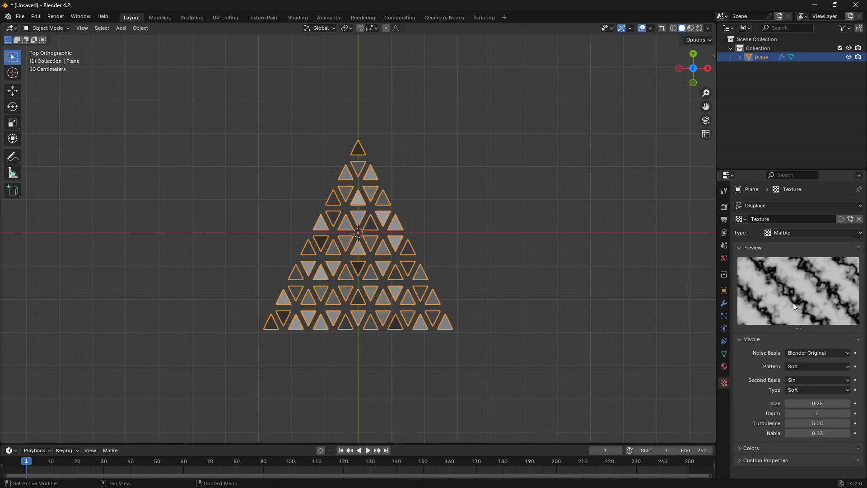
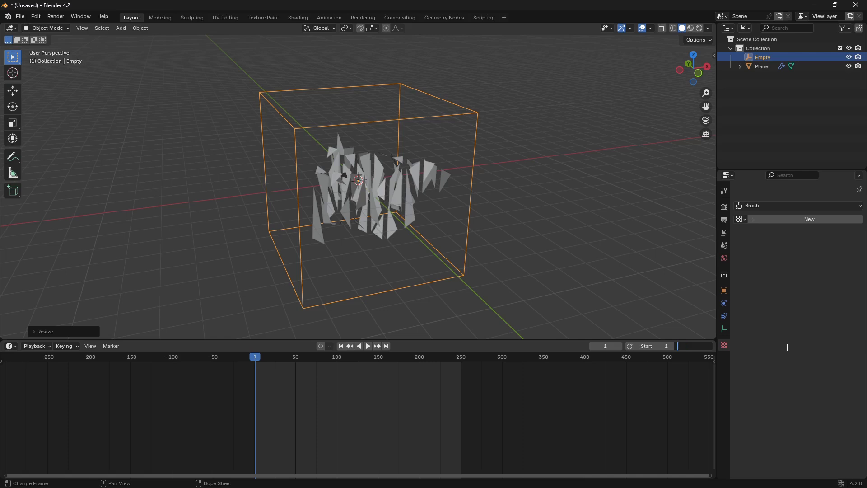
Step: Set the scene's end frame to 500
{"action": "type", "text": "500"}
{"action": "key", "text": "Return"}
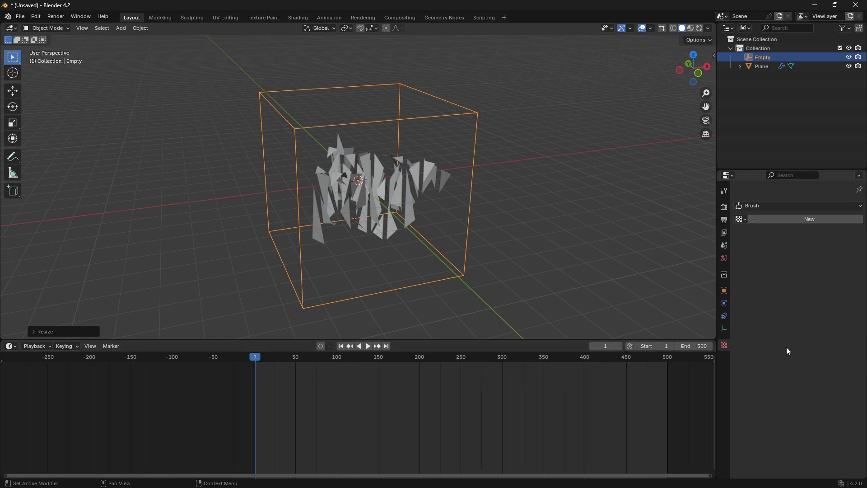
Step: Insert a keyframe on the empty's Y rotation at 0° on frame 1
{"action": "middle_click_drag", "start_coordinate": [353, 160], "coordinate": [454, 153]}
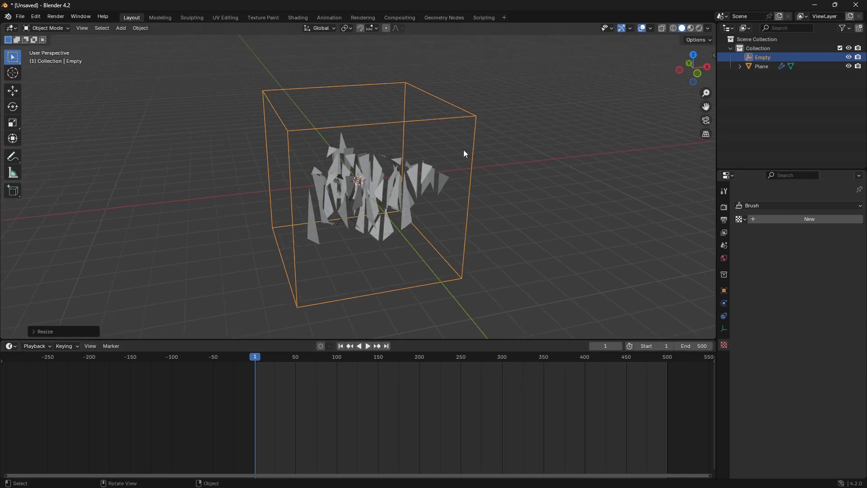
{"action": "left_click", "coordinate": [725, 291]}
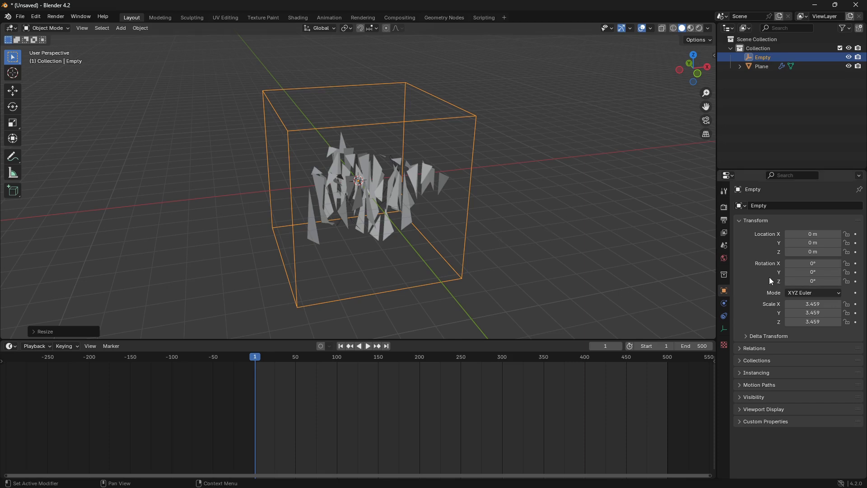
{"action": "left_click", "coordinate": [856, 273]}
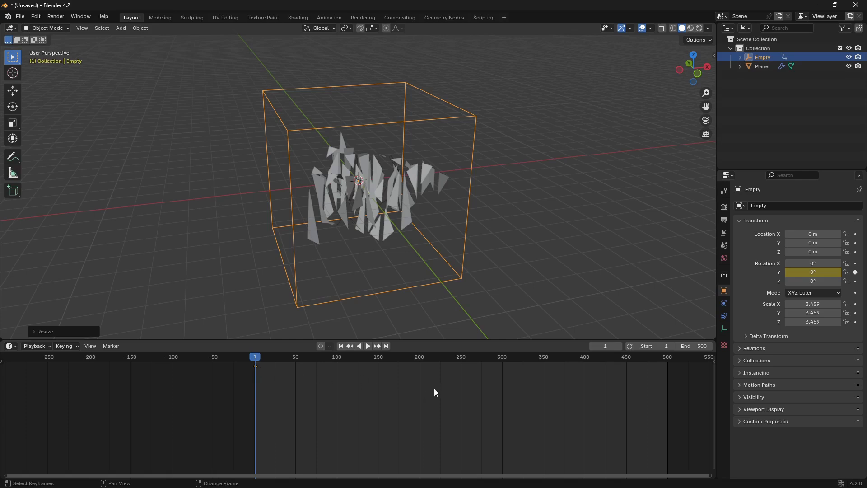
Step: Insert a second keyframe on the empty's Y rotation at 360° on frame 501
{"action": "key", "text": "shift+Right"}
{"action": "key", "text": "shift+Left"}
{"action": "key", "text": "shift+Right"}
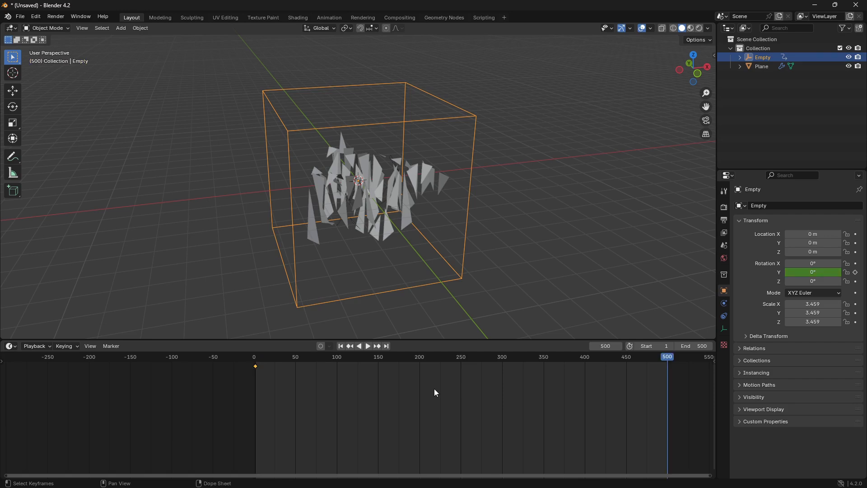
{"action": "key", "text": "Right"}
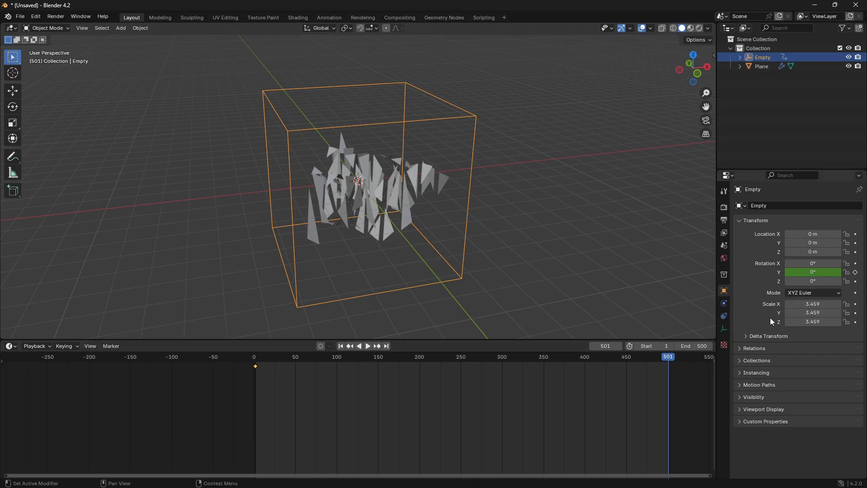
{"action": "left_click", "coordinate": [836, 272]}
{"action": "key", "text": "BackSpace"}
{"action": "type", "text": "3"}
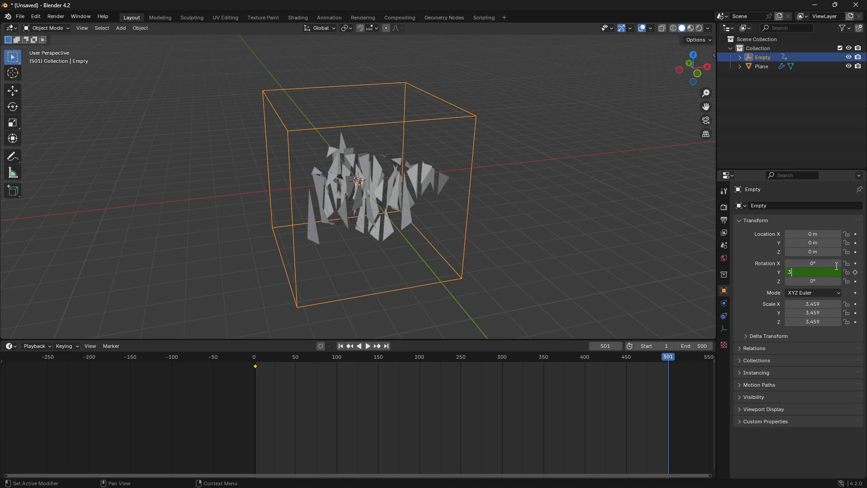
{"action": "type", "text": "60"}
{"action": "key", "text": "Return"}
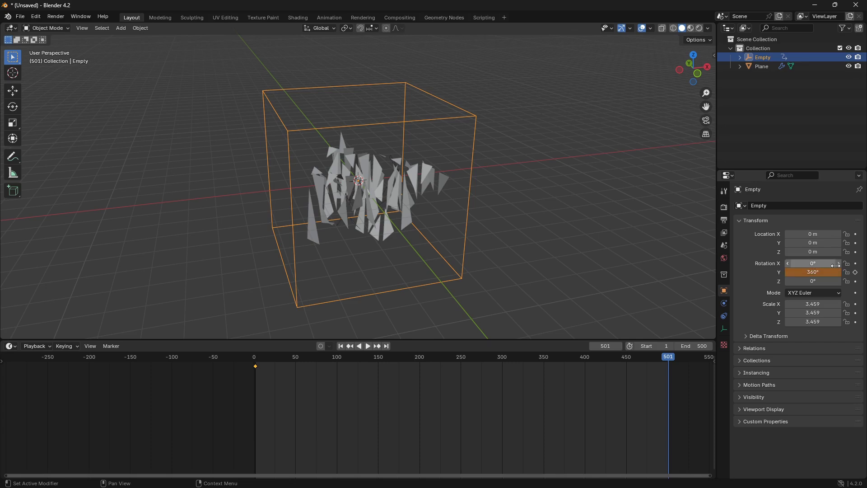
{"action": "left_click", "coordinate": [856, 272]}
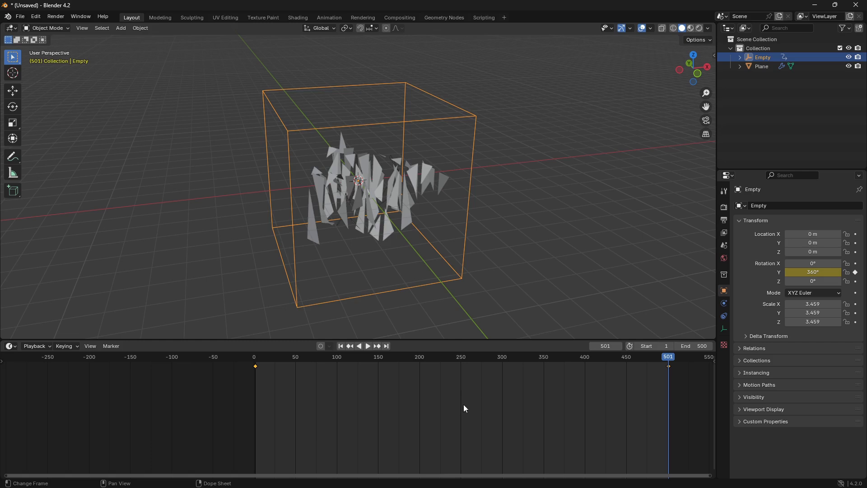
Step: Set the empty's rotation keyframes to Linear interpolation, preview the playback and return to frame 1
{"action": "right_click", "coordinate": [452, 391]}
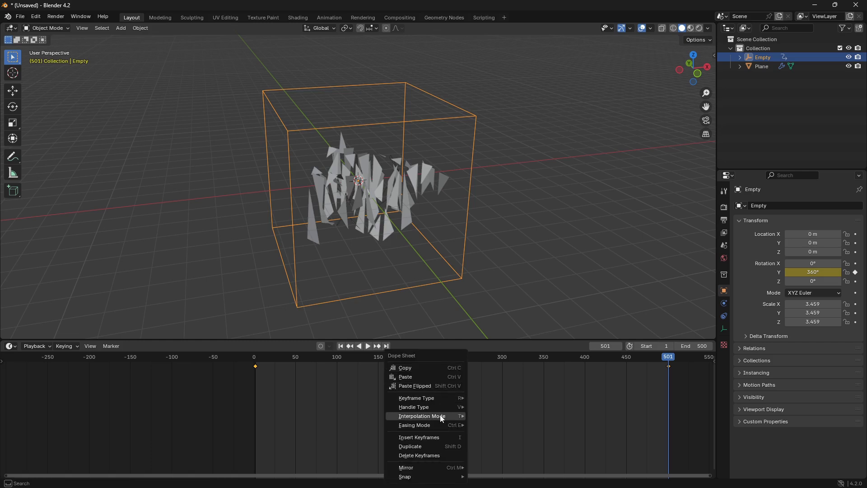
{"action": "mouse_move", "coordinate": [442, 416]}
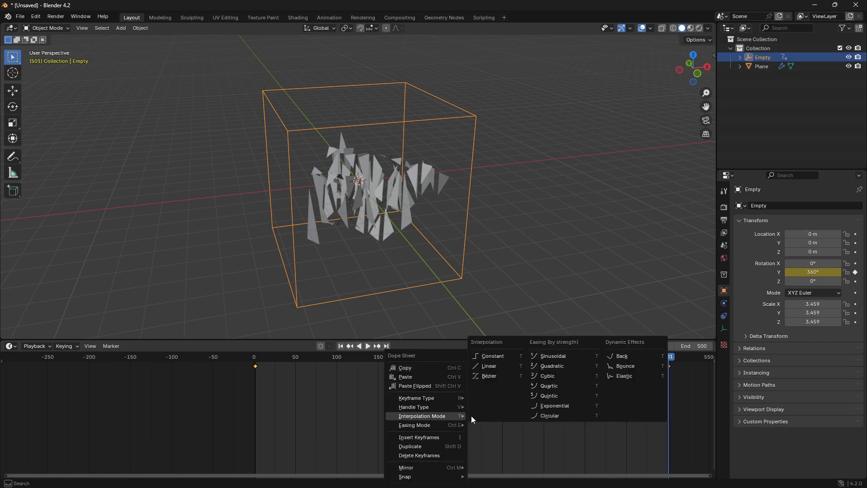
{"action": "left_click", "coordinate": [509, 365]}
{"action": "middle_click_drag", "start_coordinate": [468, 325], "coordinate": [384, 199]}
{"action": "key", "text": "space"}
{"action": "key", "text": "space"}
{"action": "key", "text": "shift+Left"}
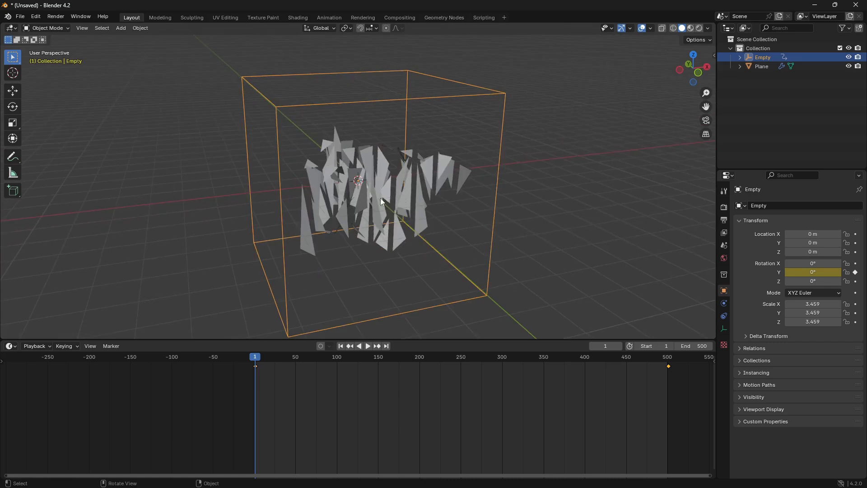
Step: Set the split triangle's Displace coordinates to Object with the Empty as the reference object, and preview the animation
{"action": "left_click", "coordinate": [411, 186]}
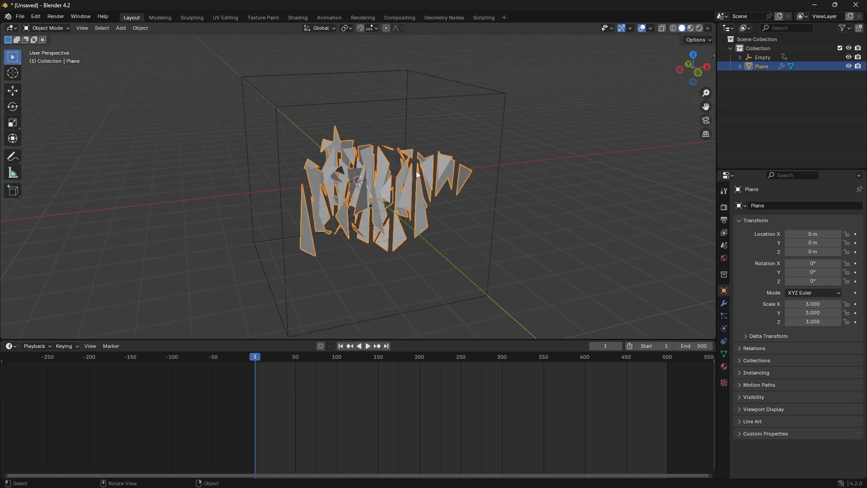
{"action": "left_click", "coordinate": [724, 303]}
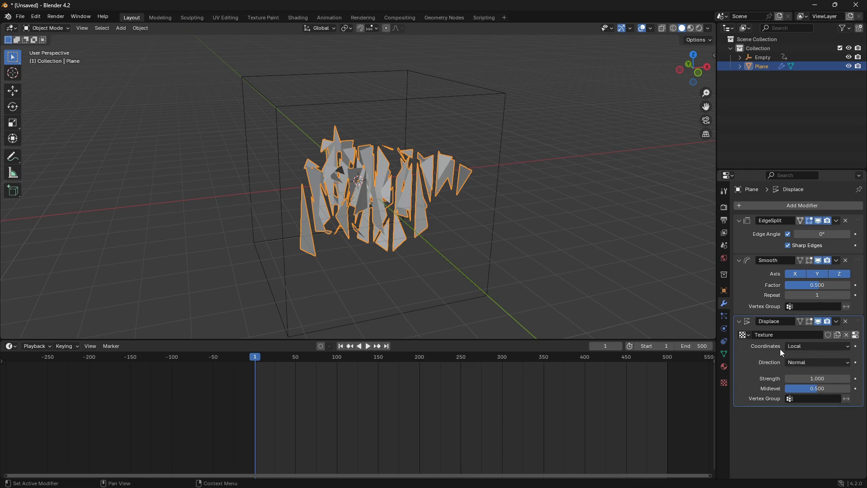
{"action": "left_click", "coordinate": [840, 347]}
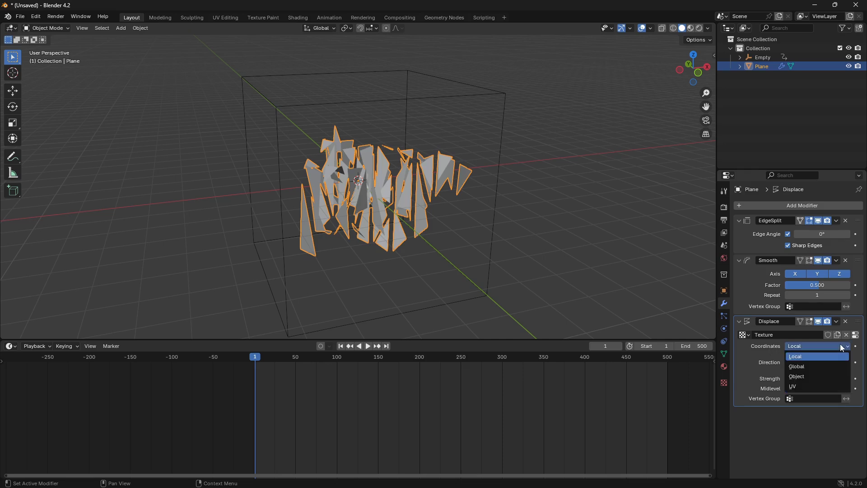
{"action": "left_click", "coordinate": [807, 376]}
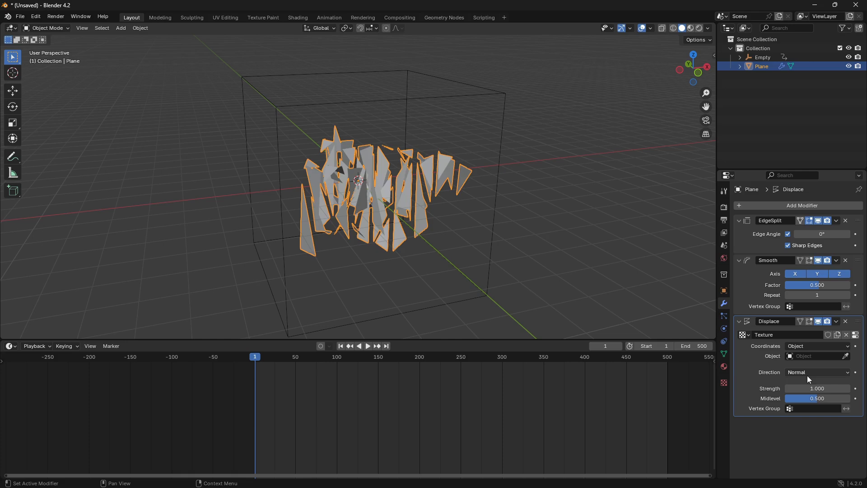
{"action": "left_click", "coordinate": [848, 355]}
{"action": "left_click", "coordinate": [497, 93]}
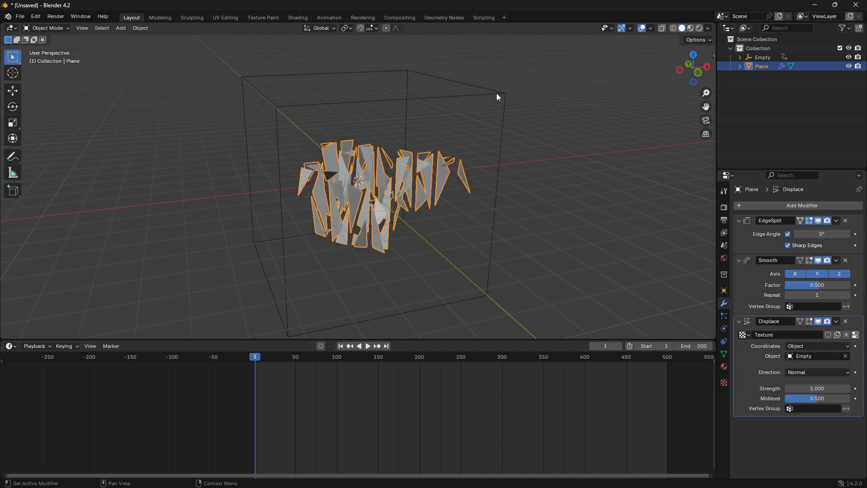
{"action": "key", "text": "space"}
{"action": "middle_click_drag", "start_coordinate": [471, 196], "coordinate": [424, 160]}
{"action": "key", "text": "Escape"}
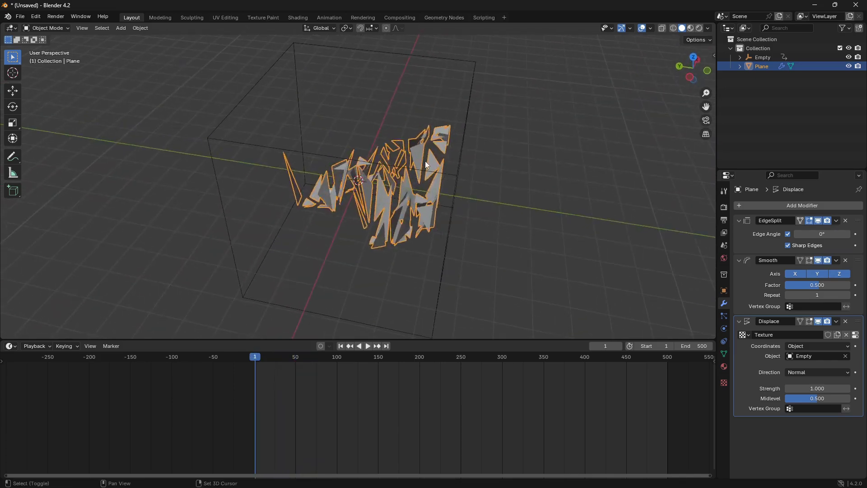
Step: Add a camera at the scene origin and set its rotation to 0° so it faces straight down
{"action": "key", "text": "shift+a"}
{"action": "mouse_move", "coordinate": [424, 185]}
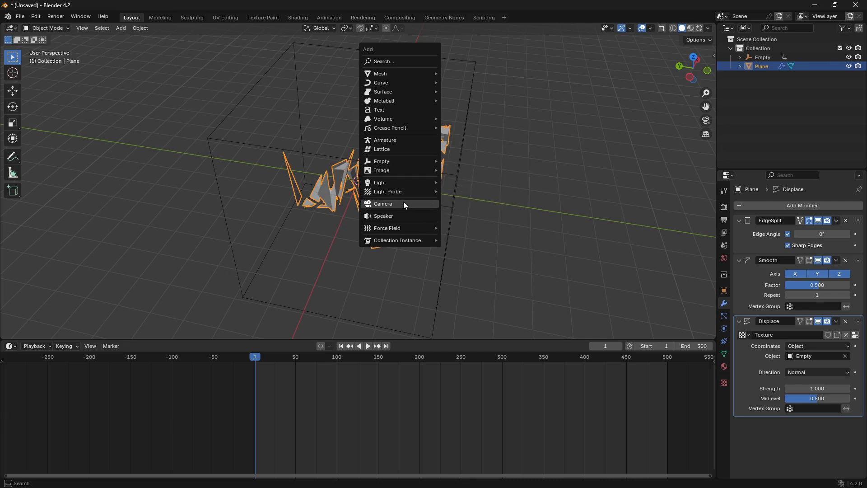
{"action": "left_click", "coordinate": [403, 204]}
{"action": "key", "text": "n"}
{"action": "mouse_move", "coordinate": [640, 112]}
{"action": "left_mouse_down"}
{"action": "mouse_move", "coordinate": [639, 131]}
{"action": "mouse_move", "coordinate": [639, 110]}
{"action": "left_mouse_up"}
{"action": "type", "text": "0"}
{"action": "key", "text": "Return"}
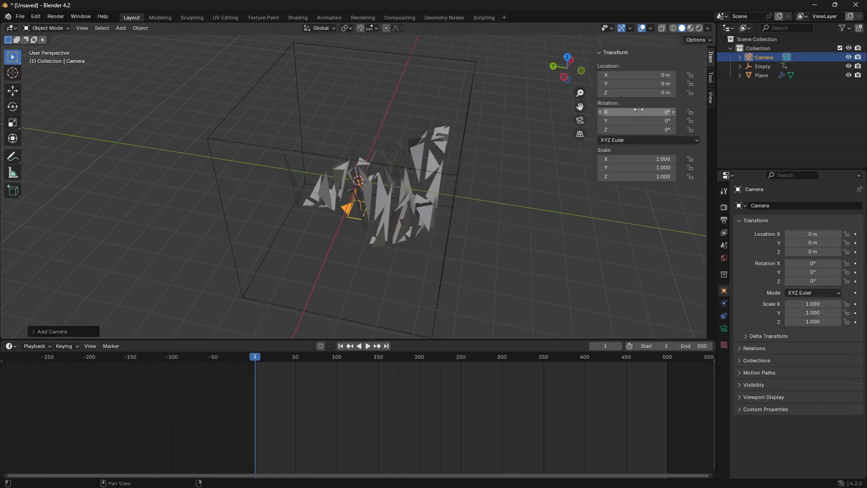
Step: Raise the camera straight up along Z to a height of about 13.3 m above the triangle
{"action": "scroll", "coordinate": [398, 225], "scroll_direction": "down", "scroll_amount": 4}
{"action": "key", "text": "g"}
{"action": "key", "text": "z"}
{"action": "left_click", "coordinate": [392, 105]}
{"action": "middle_click_drag", "start_coordinate": [393, 106], "coordinate": [405, 149], "text": "shift"}
{"action": "key", "text": "g"}
{"action": "key", "text": "z"}
{"action": "left_click", "coordinate": [402, 88]}
{"action": "middle_click_drag", "start_coordinate": [403, 91], "coordinate": [416, 155], "text": "shift"}
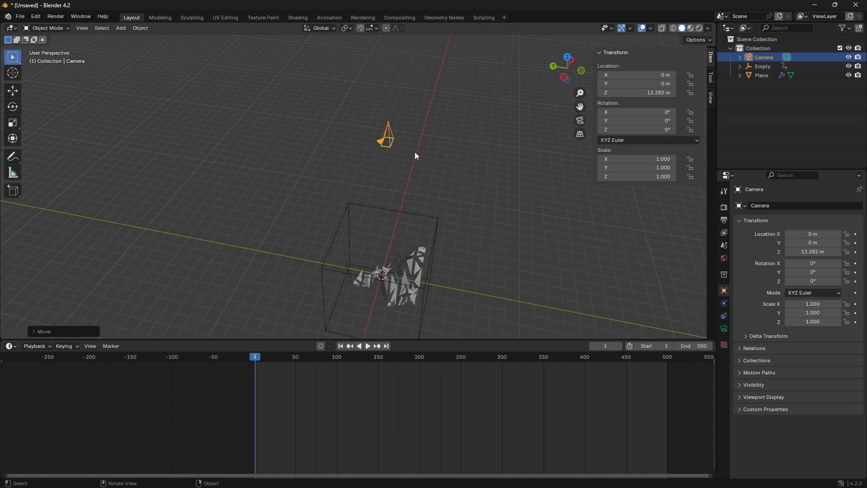
Step: Look through the camera and fine-tune its height along Z to about 13.26 m
{"action": "key", "text": "KP_0"}
{"action": "key", "text": "g"}
{"action": "key", "text": "z"}
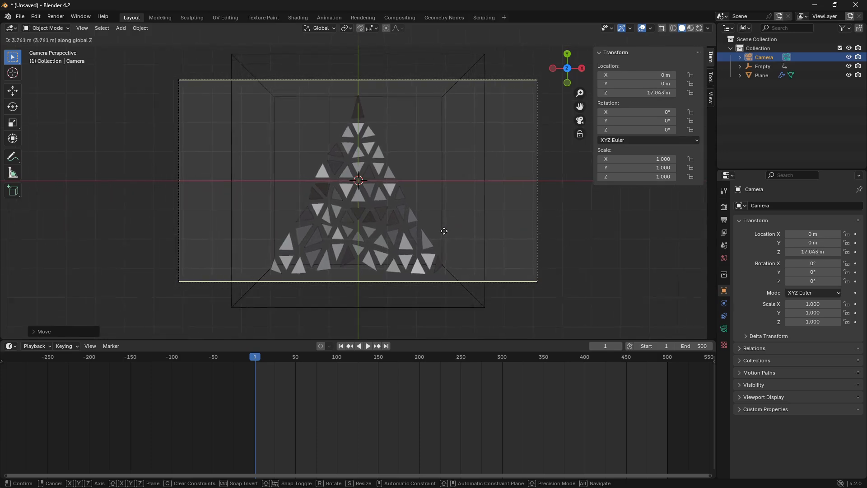
{"action": "left_click", "coordinate": [449, 149]}
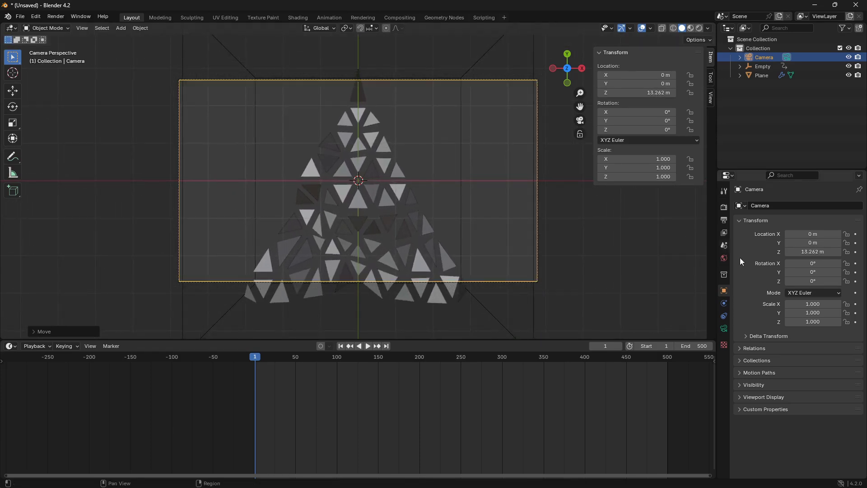
Step: Reduce the camera's focal length to about 30.3 mm so the whole triangle fits in the frame
{"action": "left_click", "coordinate": [724, 328]}
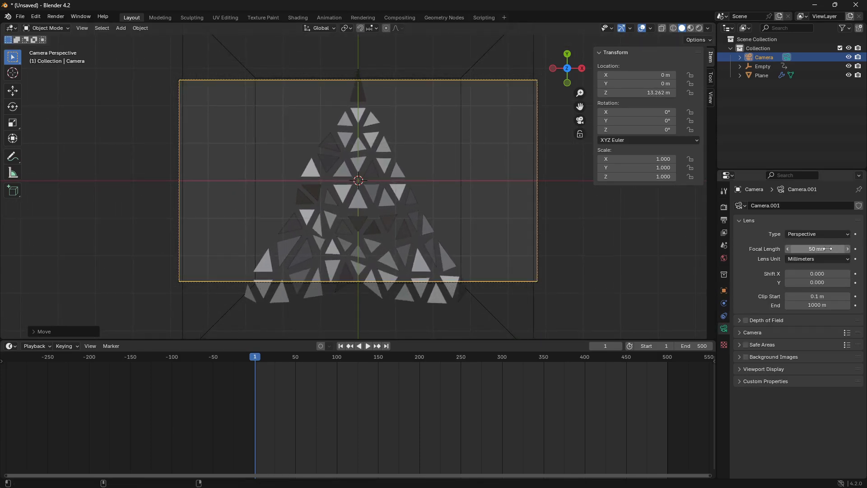
{"action": "left_click_drag", "start_coordinate": [818, 249], "coordinate": [743, 249]}
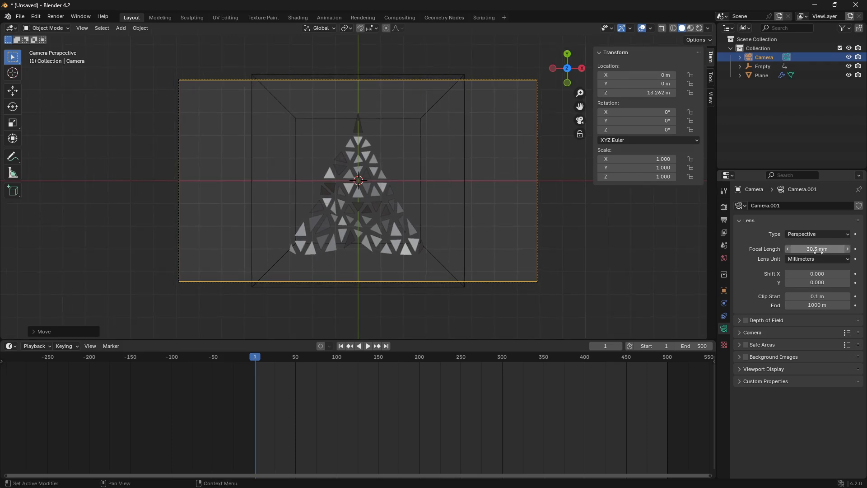
{"action": "scroll", "coordinate": [486, 274], "scroll_direction": "up", "scroll_amount": 2}
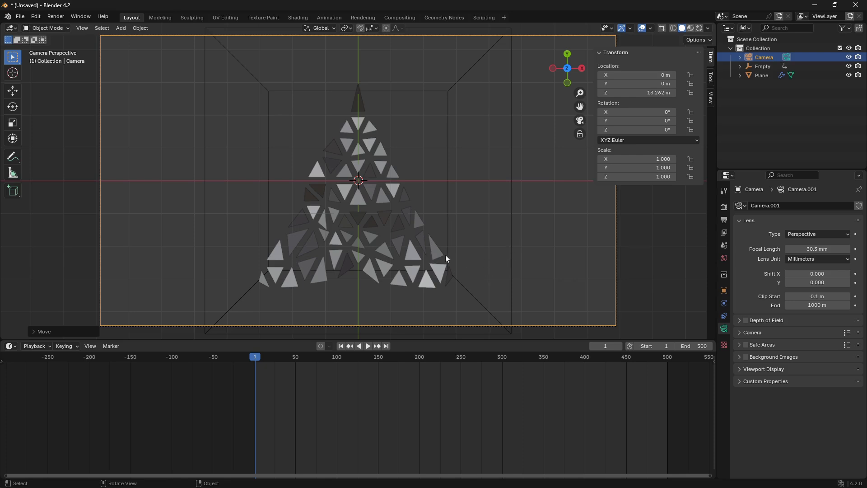
Step: Create a new material for the split triangle mesh and give it a light blue base color
{"action": "left_click", "coordinate": [404, 214]}
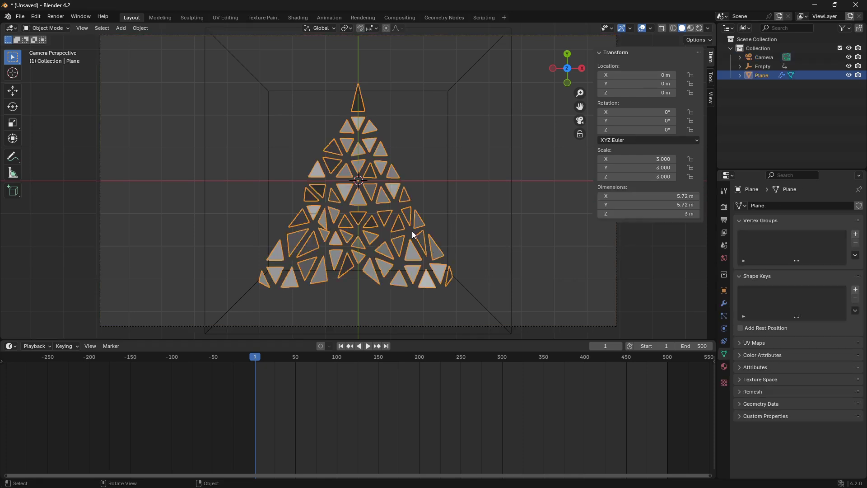
{"action": "left_click", "coordinate": [724, 367]}
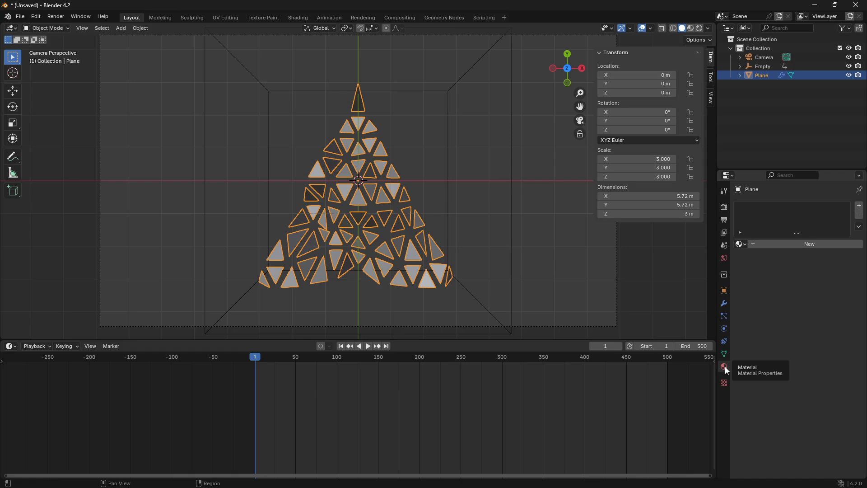
{"action": "left_click", "coordinate": [809, 244]}
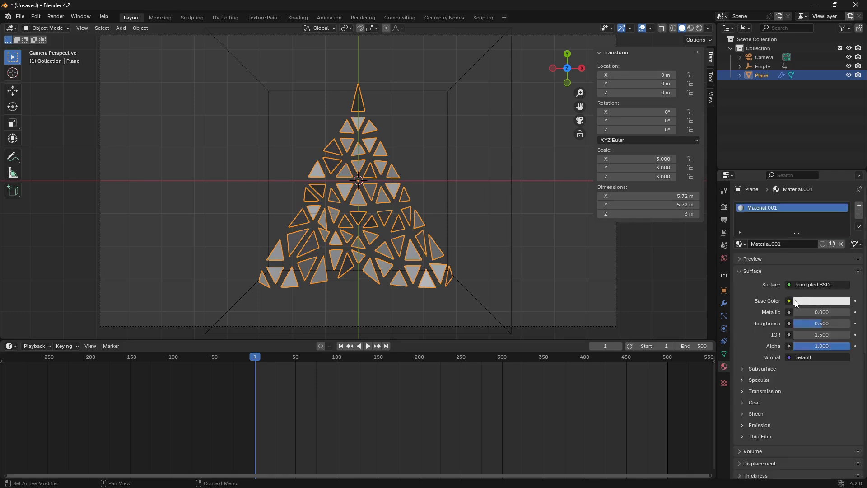
{"action": "left_click", "coordinate": [816, 301]}
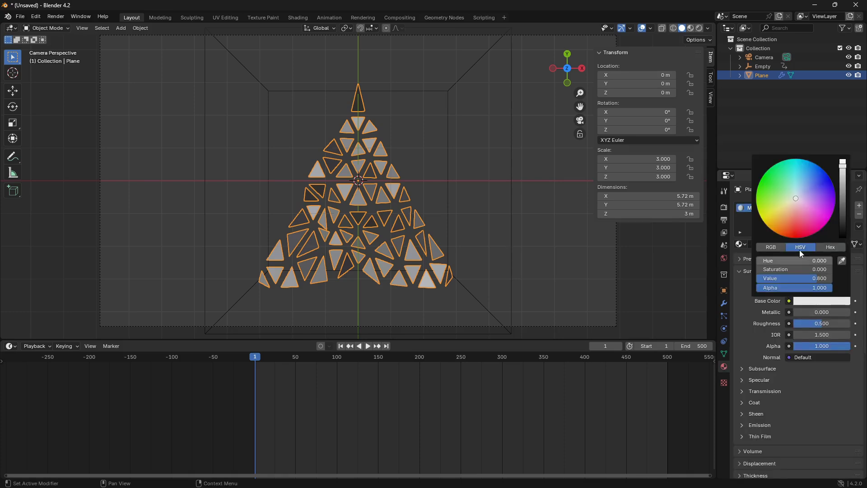
{"action": "left_click", "coordinate": [797, 189]}
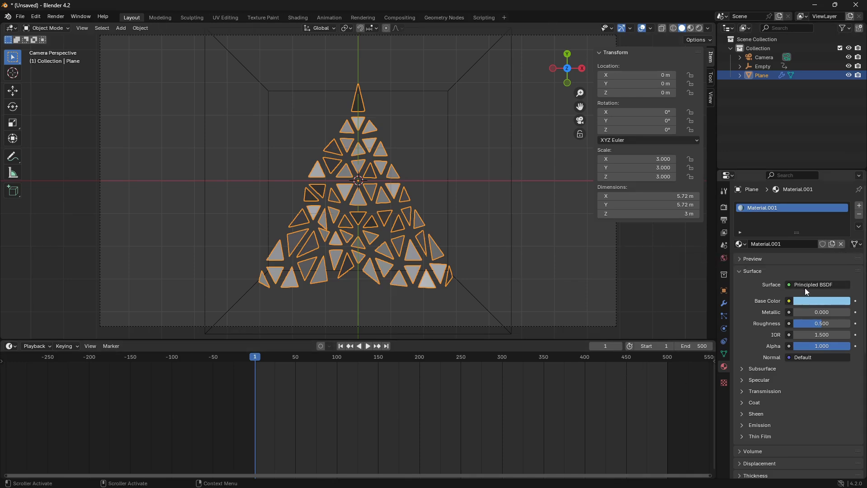
Step: Change the material's surface shader to Emission with a strength of 2 and a light blue color
{"action": "left_click", "coordinate": [823, 285]}
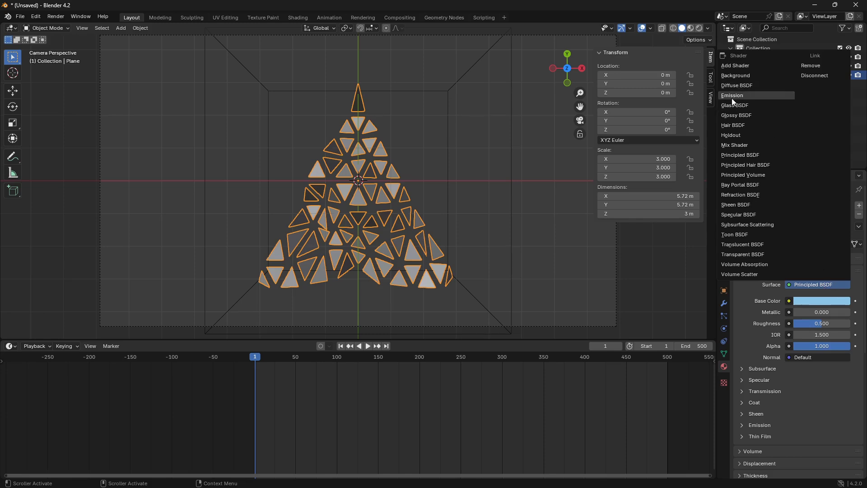
{"action": "left_click", "coordinate": [750, 95]}
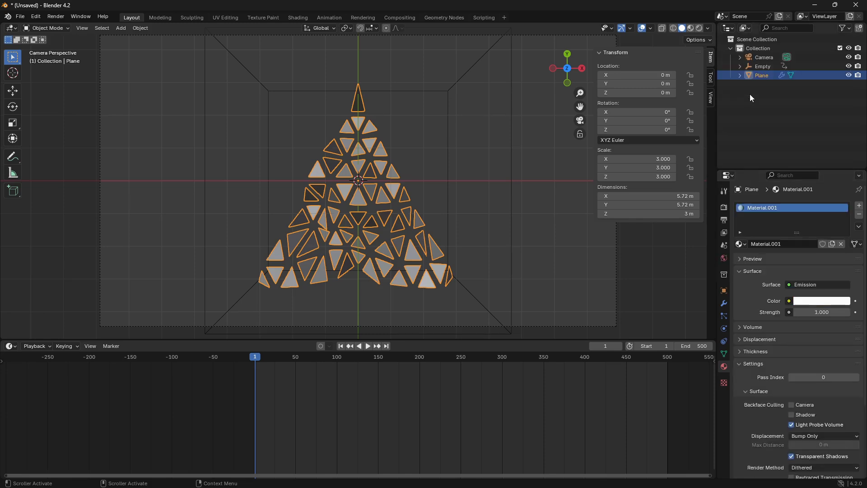
{"action": "left_click", "coordinate": [823, 313]}
{"action": "key", "text": "BackSpace"}
{"action": "type", "text": "2"}
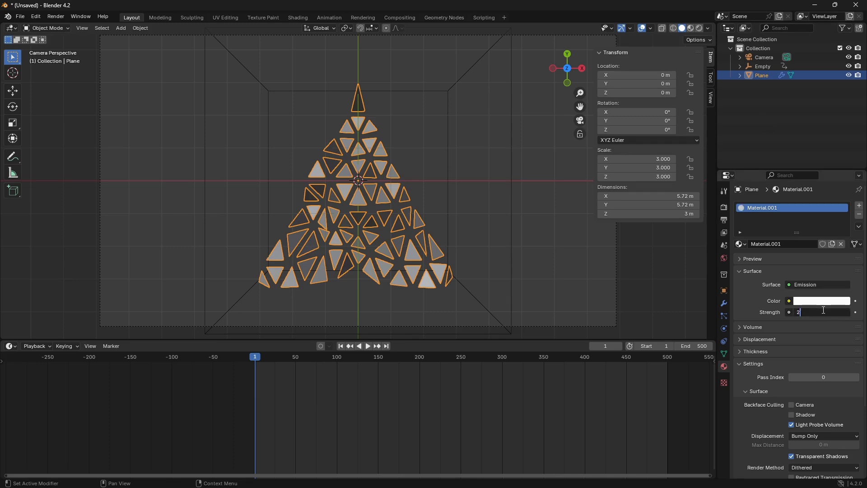
{"action": "key", "text": "Return"}
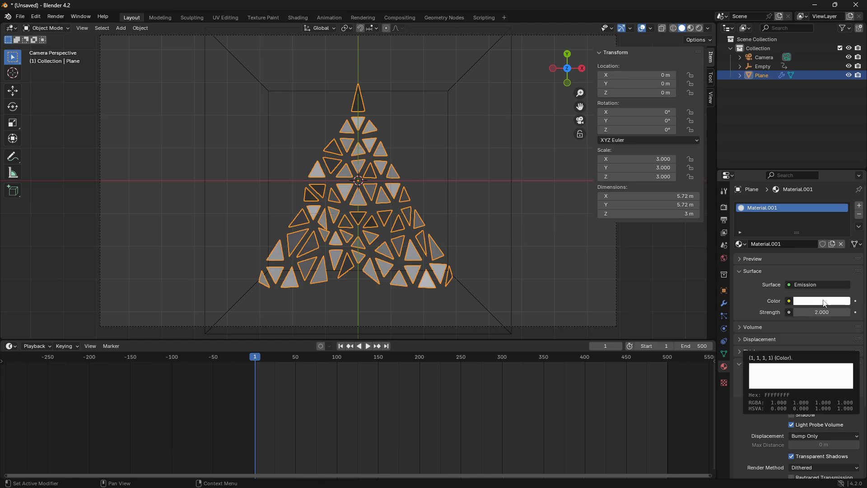
{"action": "left_click", "coordinate": [822, 303]}
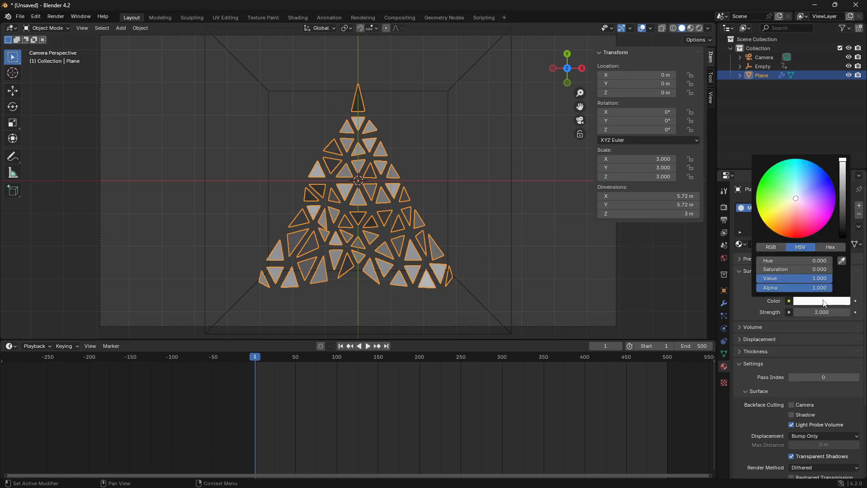
{"action": "left_click", "coordinate": [805, 178]}
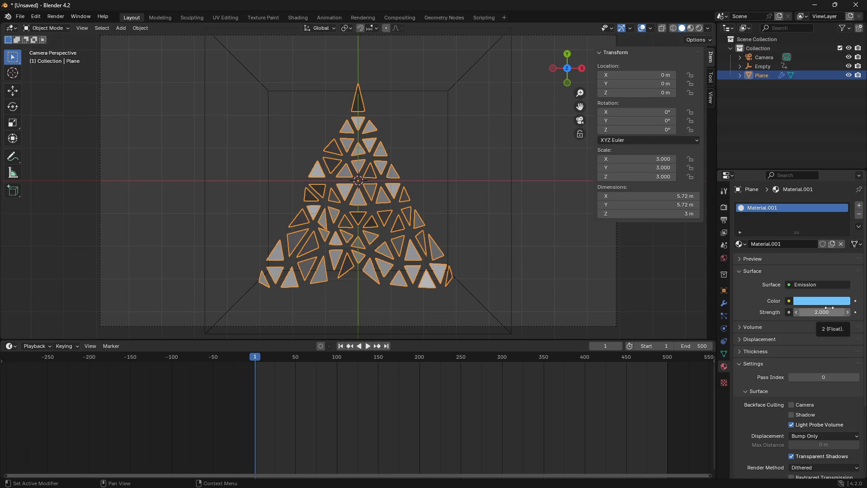
Step: Switch the timeline area to the Compositor editor and enable compositing nodes
{"action": "left_click", "coordinate": [11, 346]}
{"action": "left_click", "coordinate": [32, 401]}
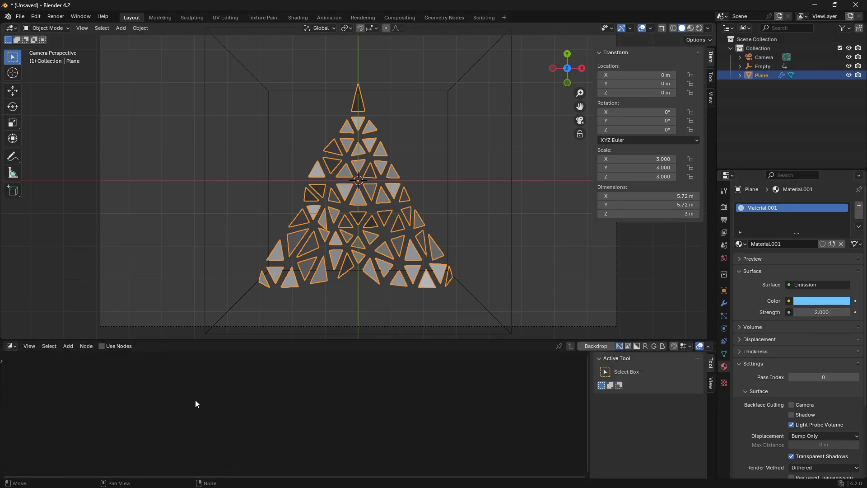
{"action": "left_click", "coordinate": [102, 346]}
Step: Move the Composite and Render Layers nodes apart to make room between them
{"action": "scroll", "coordinate": [288, 441], "scroll_direction": "up", "scroll_amount": 3}
{"action": "scroll", "coordinate": [337, 405], "scroll_direction": "up", "scroll_amount": 2}
{"action": "left_click_drag", "start_coordinate": [390, 404], "coordinate": [463, 392]}
{"action": "left_click", "coordinate": [224, 409]}
{"action": "left_click_drag", "start_coordinate": [227, 411], "coordinate": [207, 389]}
{"action": "scroll", "coordinate": [341, 406], "scroll_direction": "up", "scroll_amount": 1}
{"action": "middle_click_drag", "start_coordinate": [341, 407], "coordinate": [304, 398]}
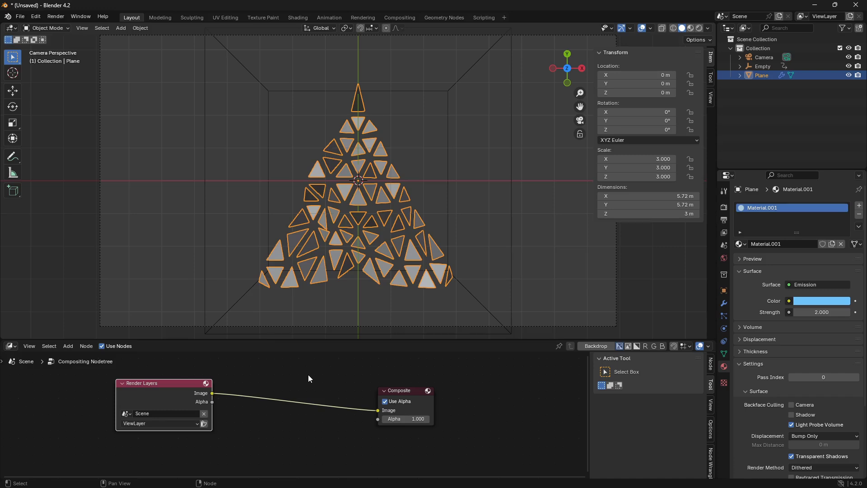
Step: Insert a Glare node between the Render Layers and Composite nodes and set its glare type to Bloom
{"action": "key", "text": "shift+a"}
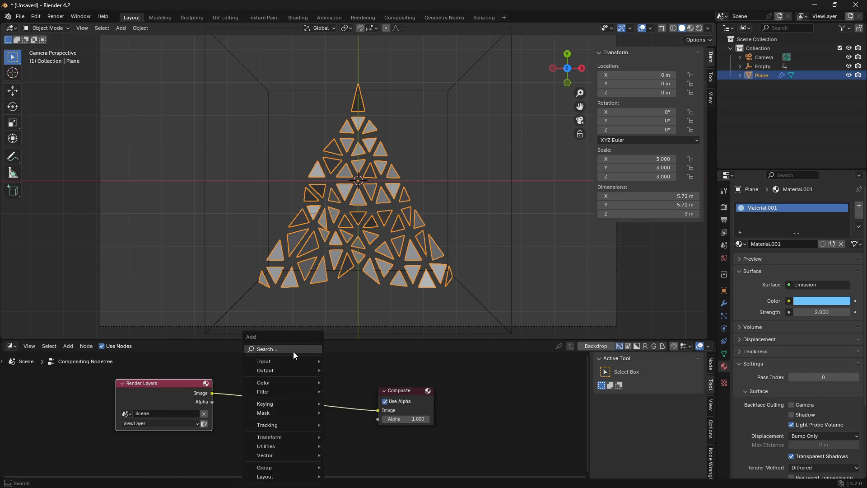
{"action": "left_click", "coordinate": [294, 349]}
{"action": "type", "text": "glare"}
{"action": "left_click", "coordinate": [327, 369]}
{"action": "left_click", "coordinate": [319, 414]}
{"action": "left_click", "coordinate": [320, 401]}
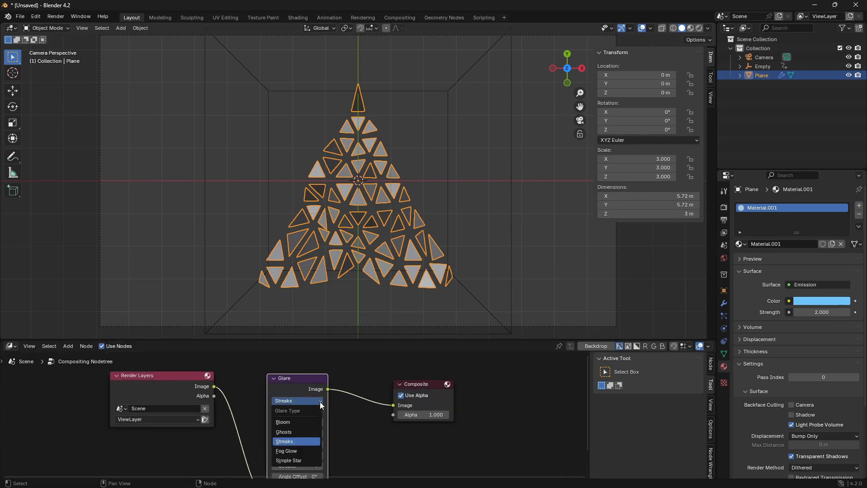
{"action": "left_click", "coordinate": [310, 423]}
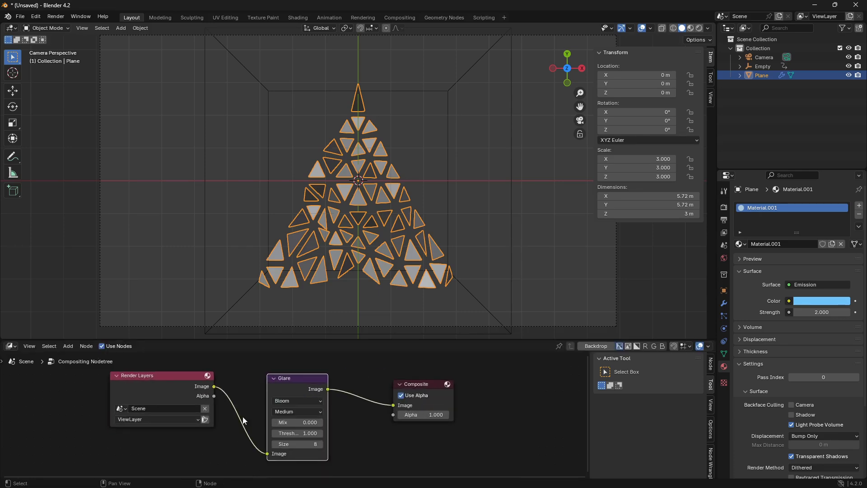
Step: Switch the node area to the Shader Editor's World nodes and set the background color to black
{"action": "left_click", "coordinate": [11, 346]}
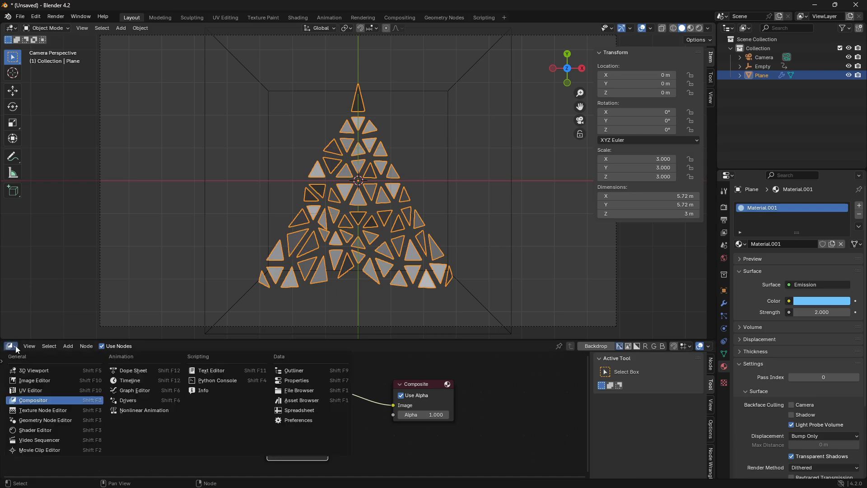
{"action": "left_click", "coordinate": [46, 429]}
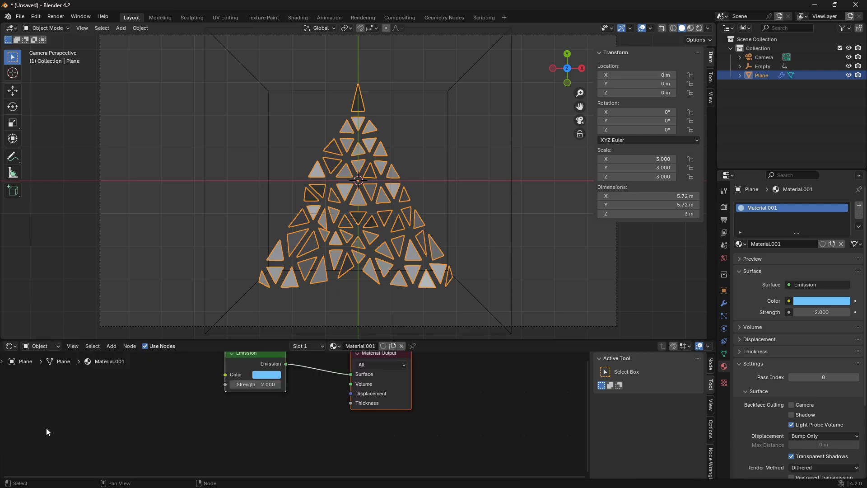
{"action": "left_click", "coordinate": [55, 348]}
{"action": "left_click", "coordinate": [61, 376]}
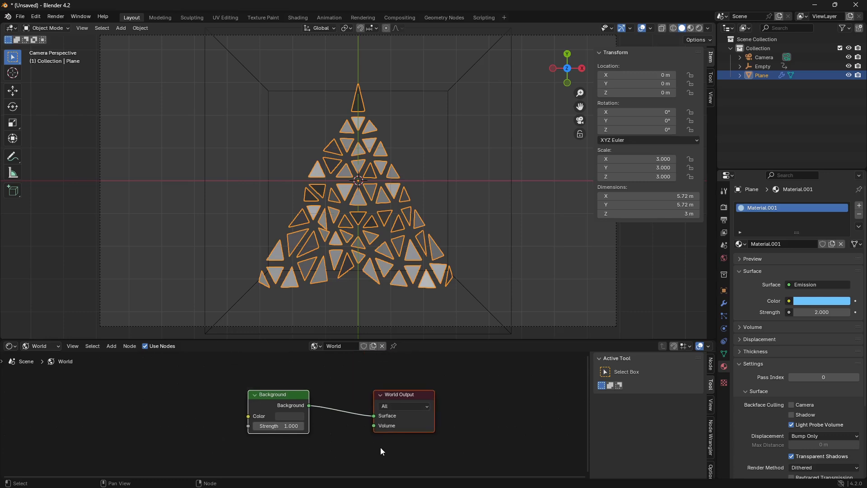
{"action": "left_click", "coordinate": [298, 416]}
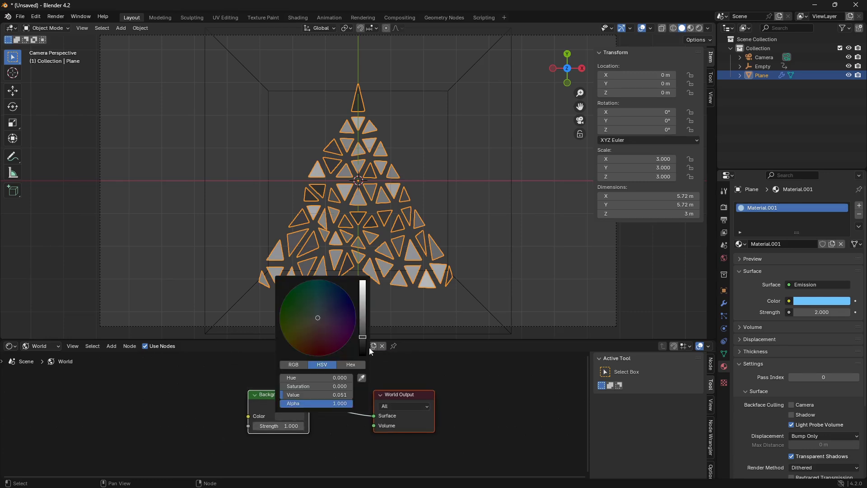
{"action": "left_click_drag", "start_coordinate": [364, 339], "coordinate": [362, 355]}
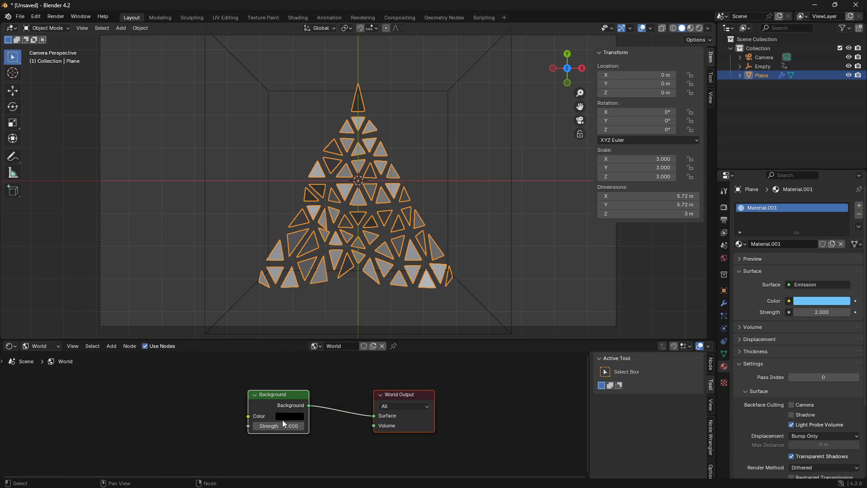
{"action": "scroll", "coordinate": [316, 423], "scroll_direction": "up", "scroll_amount": 2}
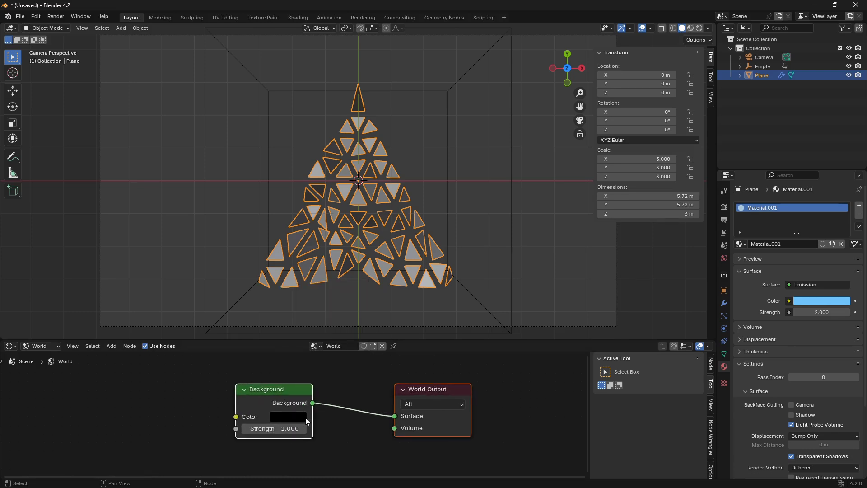
Step: Show the viewport in Rendered shading with the viewport compositor set to Always
{"action": "left_click", "coordinate": [700, 28]}
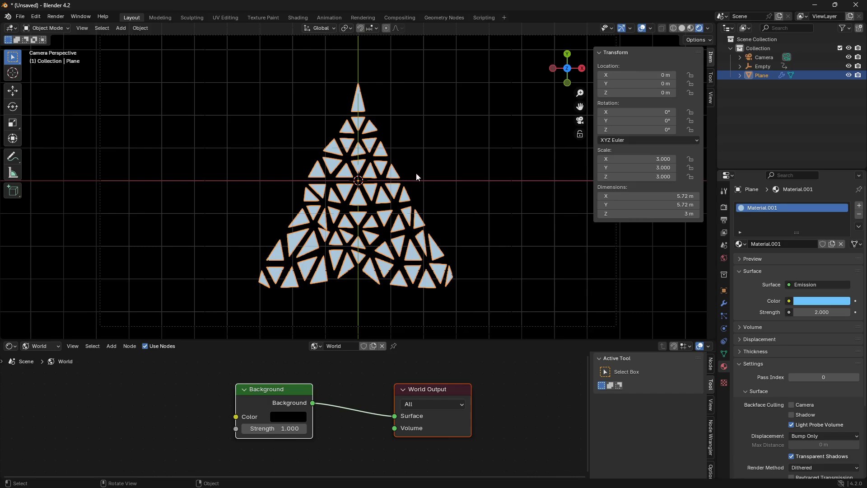
{"action": "left_click", "coordinate": [708, 28]}
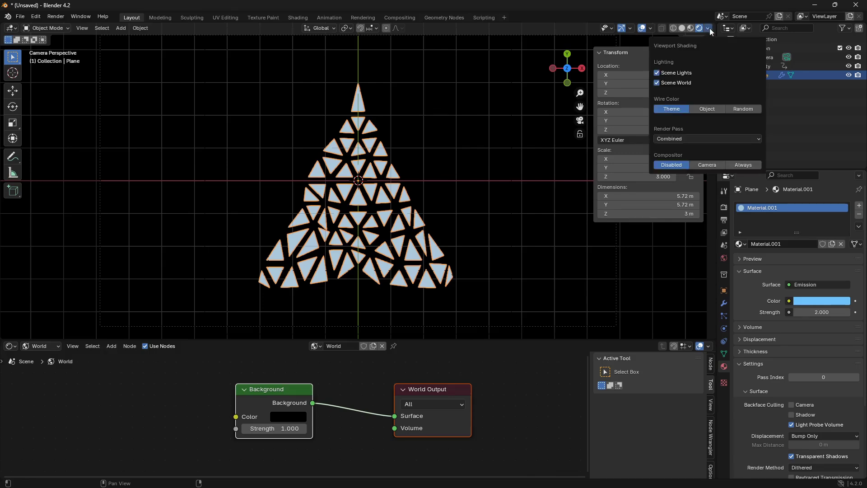
{"action": "left_click", "coordinate": [743, 165]}
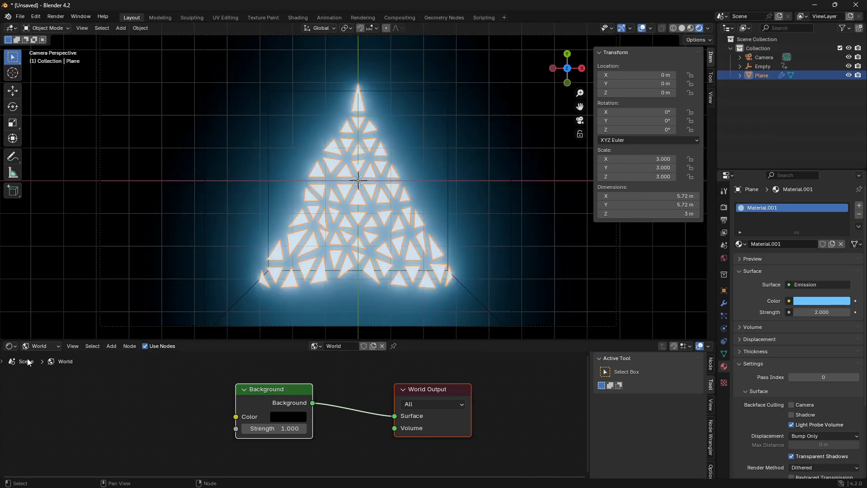
Step: Bring back the Compositor and set the Glare node's threshold to 1.540
{"action": "left_click", "coordinate": [10, 346]}
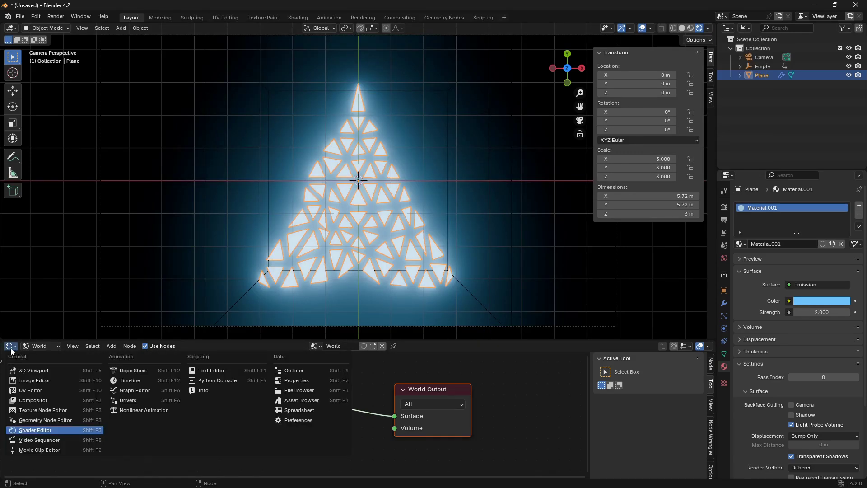
{"action": "left_click", "coordinate": [48, 399]}
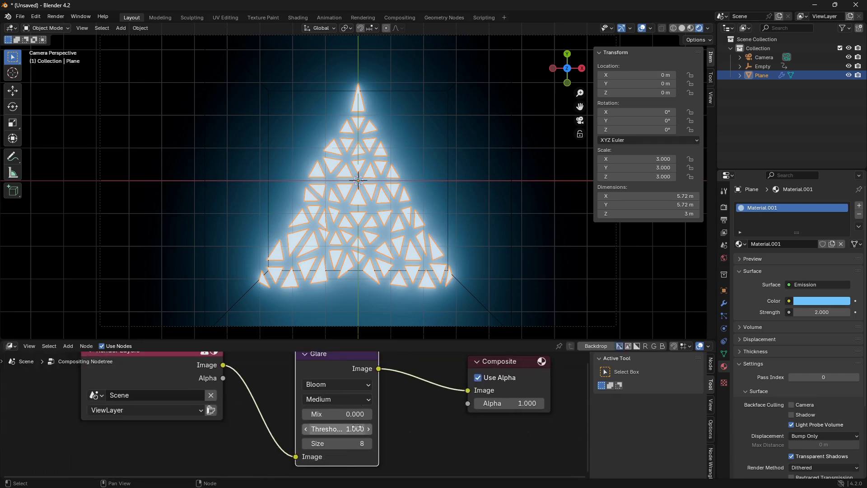
{"action": "left_click_drag", "start_coordinate": [357, 427], "coordinate": [413, 427]}
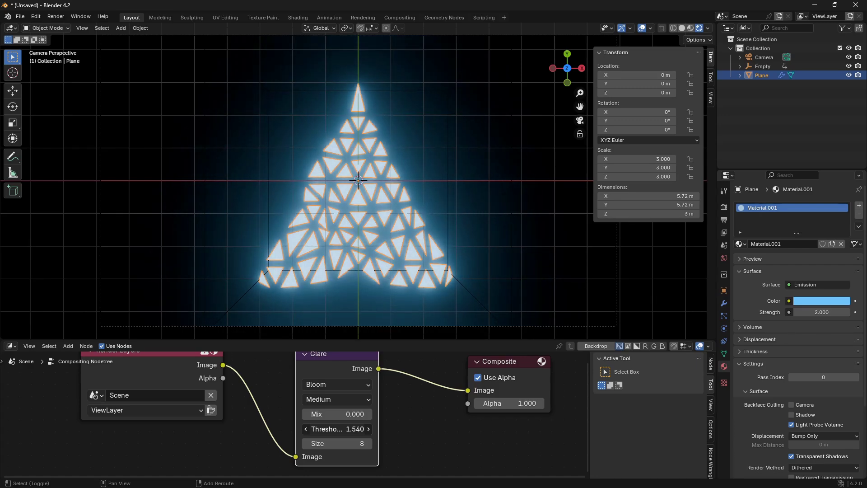
Step: Play back the glowing animation through the camera, switch the Compositor area to the Timeline, and end playback at frame 1
{"action": "middle_click_drag", "start_coordinate": [376, 232], "coordinate": [425, 241]}
{"action": "key", "text": "KP_0"}
{"action": "key", "text": "space"}
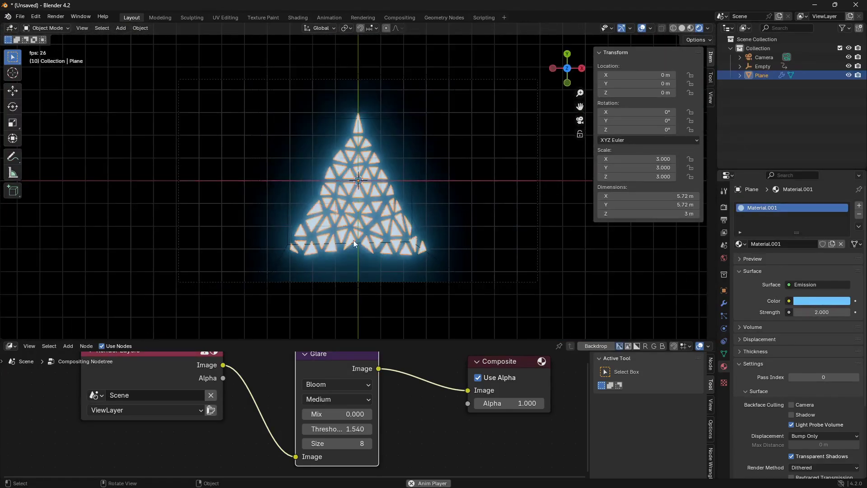
{"action": "scroll", "coordinate": [375, 245], "scroll_direction": "up", "scroll_amount": 3}
{"action": "left_click", "coordinate": [9, 346]}
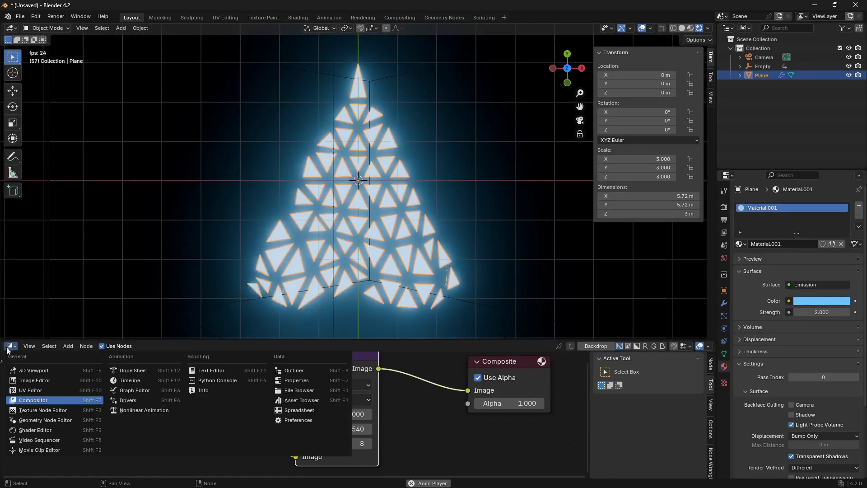
{"action": "left_click", "coordinate": [130, 380]}
{"action": "scroll", "coordinate": [393, 237], "scroll_direction": "down", "scroll_amount": 2}
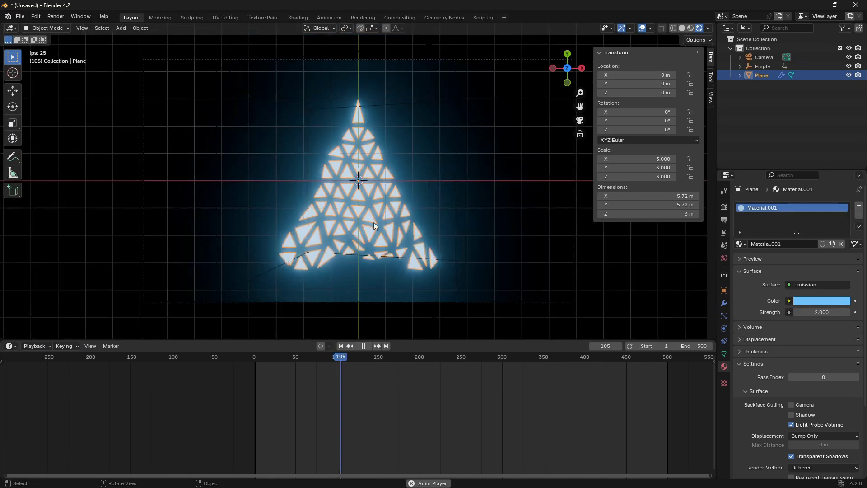
{"action": "scroll", "coordinate": [395, 225], "scroll_direction": "up", "scroll_amount": 2}
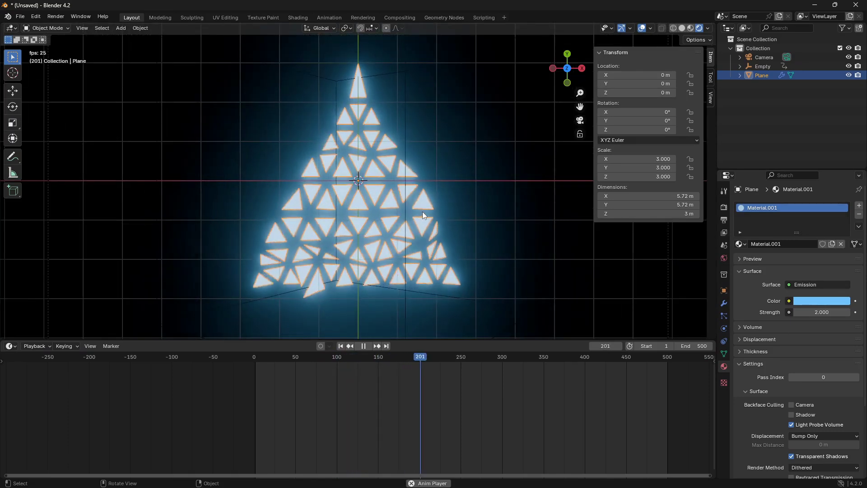
{"action": "key", "text": "Escape"}
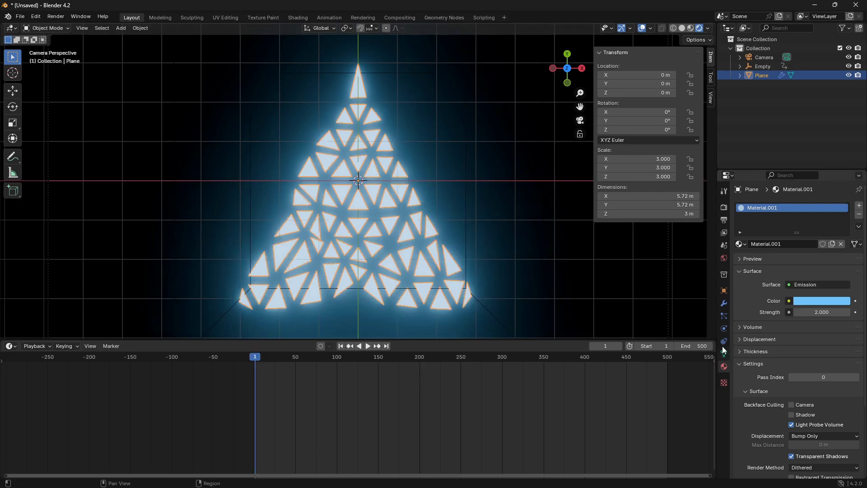
Step: Show the plane's modifiers and collapse the EdgeSplit, Smooth and Displace entries
{"action": "left_click", "coordinate": [724, 303]}
{"action": "left_click", "coordinate": [739, 221]}
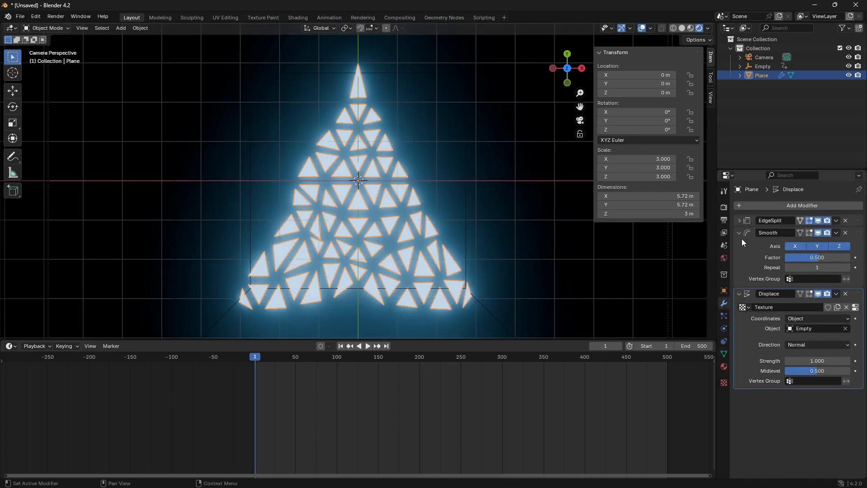
{"action": "left_click", "coordinate": [739, 238]}
{"action": "left_click", "coordinate": [739, 246]}
Step: Add a Wireframe modifier to the plane with a thickness of 0.0123 m
{"action": "left_click", "coordinate": [784, 207]}
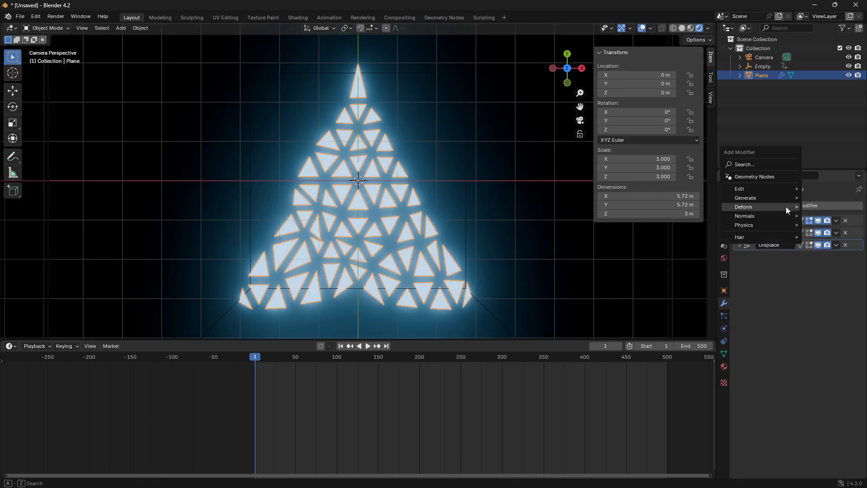
{"action": "mouse_move", "coordinate": [786, 207]}
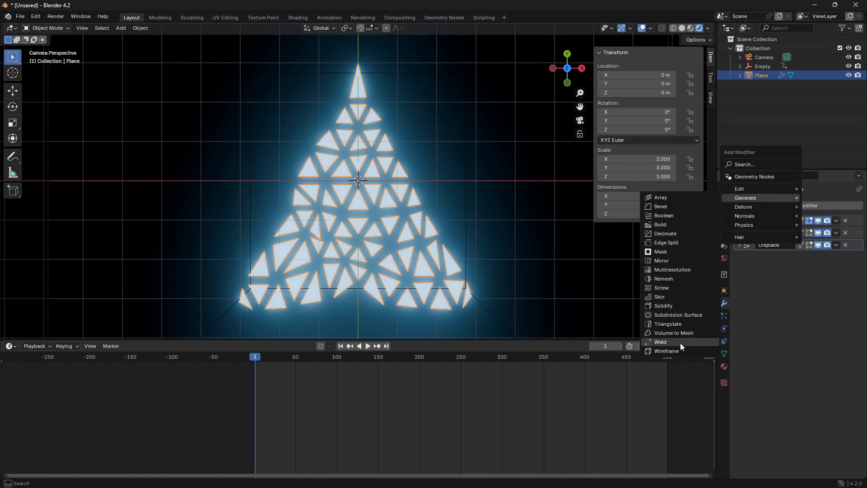
{"action": "left_click", "coordinate": [666, 351]}
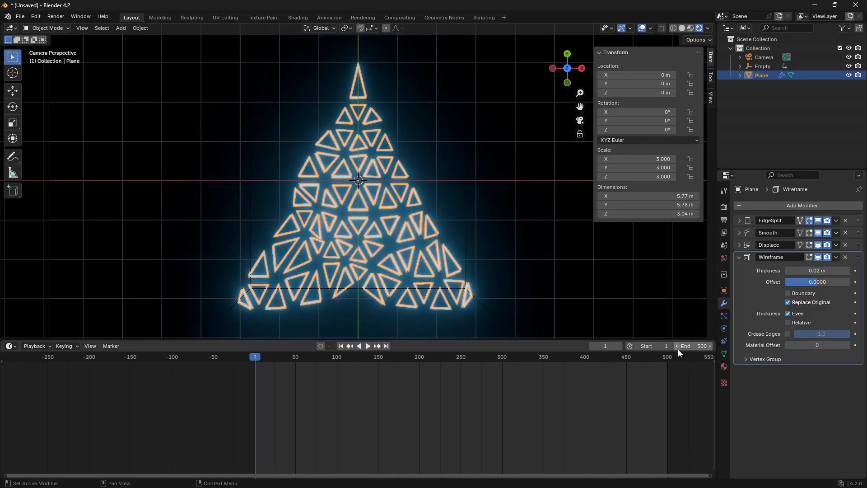
{"action": "scroll", "coordinate": [311, 230], "scroll_direction": "up", "scroll_amount": 4}
{"action": "scroll", "coordinate": [362, 223], "scroll_direction": "down", "scroll_amount": 4}
{"action": "scroll", "coordinate": [364, 226], "scroll_direction": "up", "scroll_amount": 2}
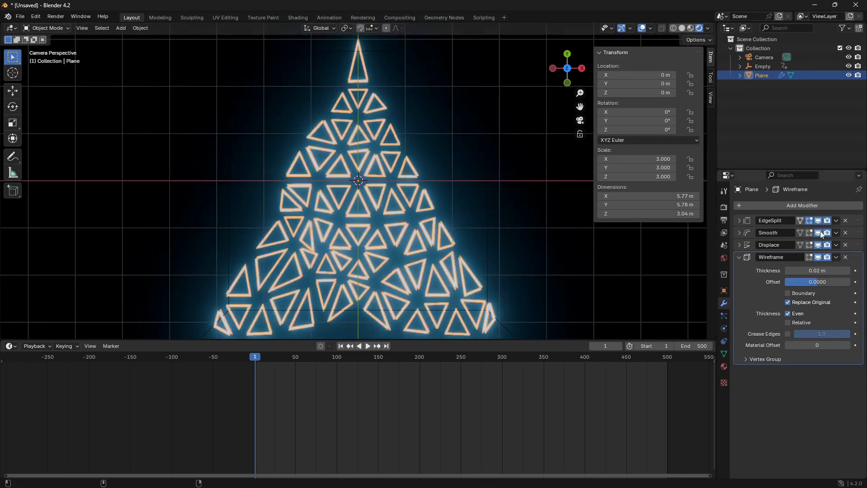
{"action": "left_click_drag", "start_coordinate": [818, 270], "coordinate": [793, 270]}
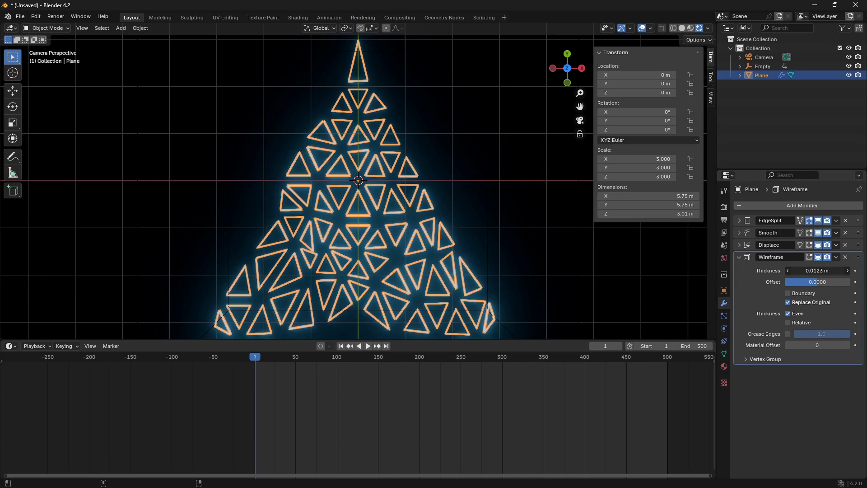
Step: Add a Mirror modifier to the plane and check the result from an angle and through the camera
{"action": "left_click", "coordinate": [812, 205]}
{"action": "mouse_move", "coordinate": [812, 205]}
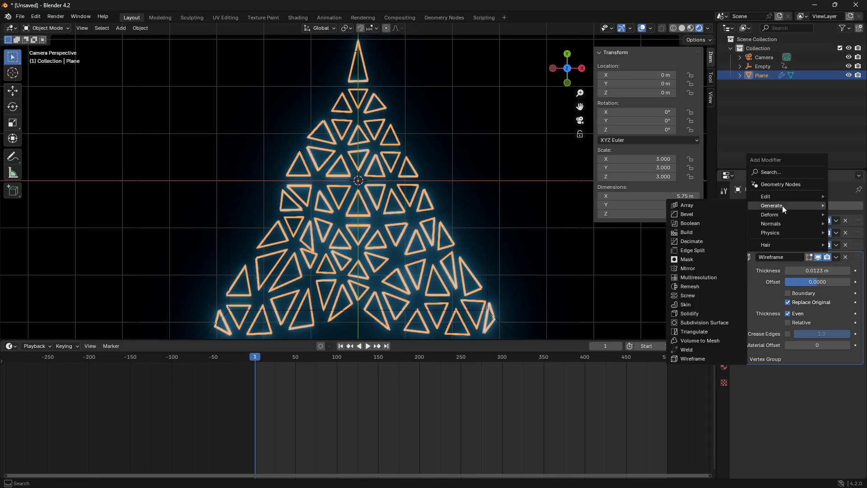
{"action": "left_click", "coordinate": [706, 270]}
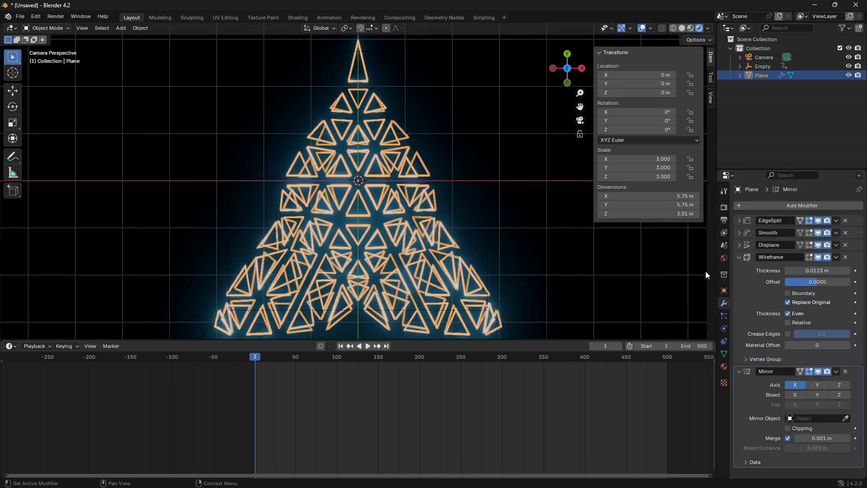
{"action": "scroll", "coordinate": [376, 247], "scroll_direction": "down", "scroll_amount": 4}
{"action": "middle_click_drag", "start_coordinate": [376, 248], "coordinate": [359, 326]}
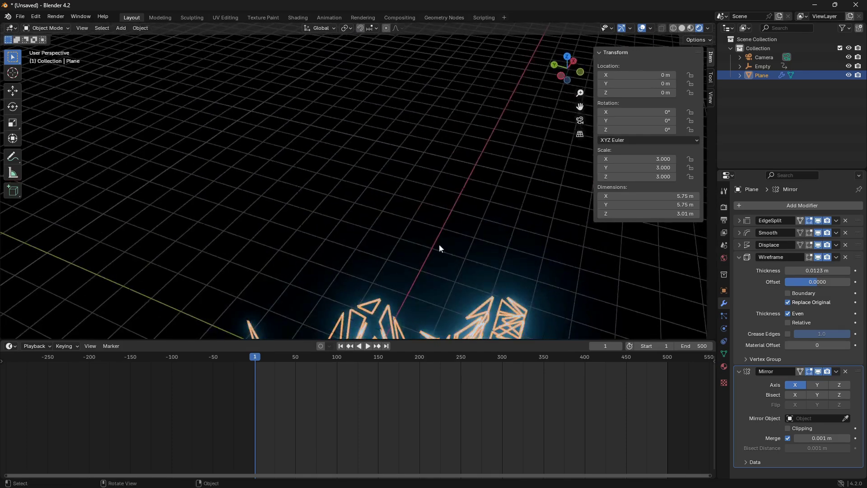
{"action": "key", "text": "KP_0"}
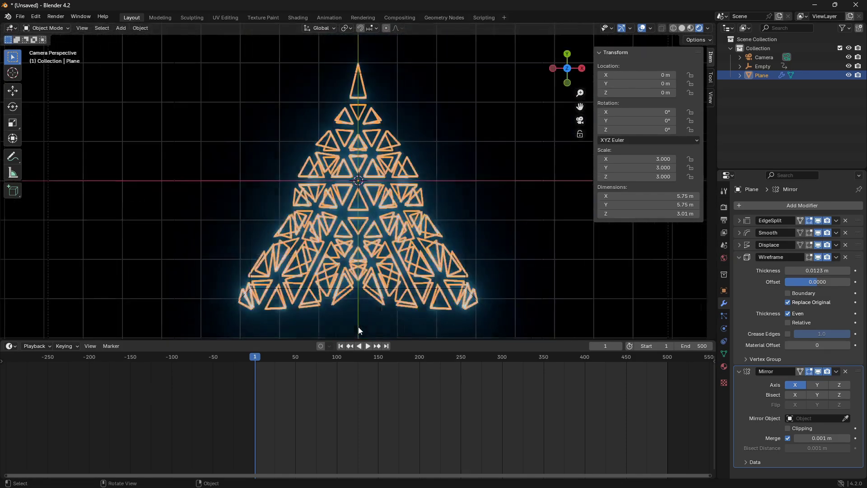
Step: Enable the Mirror modifier's Y and Z axes and turn on bisecting for X, Y and Z
{"action": "left_click", "coordinate": [820, 386]}
{"action": "left_click", "coordinate": [836, 385]}
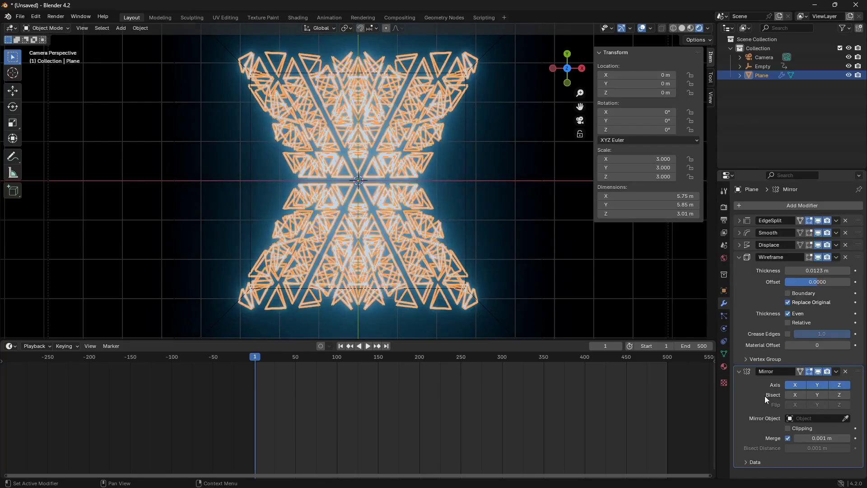
{"action": "left_click", "coordinate": [796, 396]}
{"action": "left_click", "coordinate": [818, 395]}
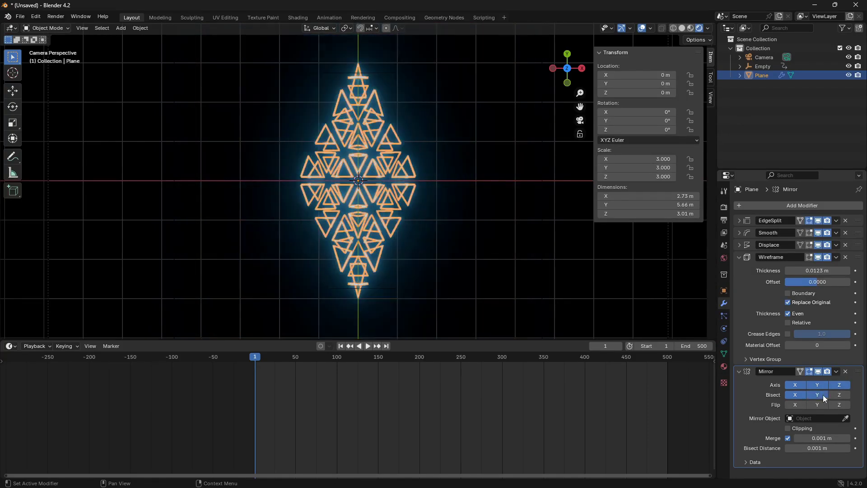
{"action": "left_click", "coordinate": [839, 395]}
Step: Reduce the Mirror modifier to the Z axis only, with bisecting only on Z
{"action": "left_click", "coordinate": [819, 395]}
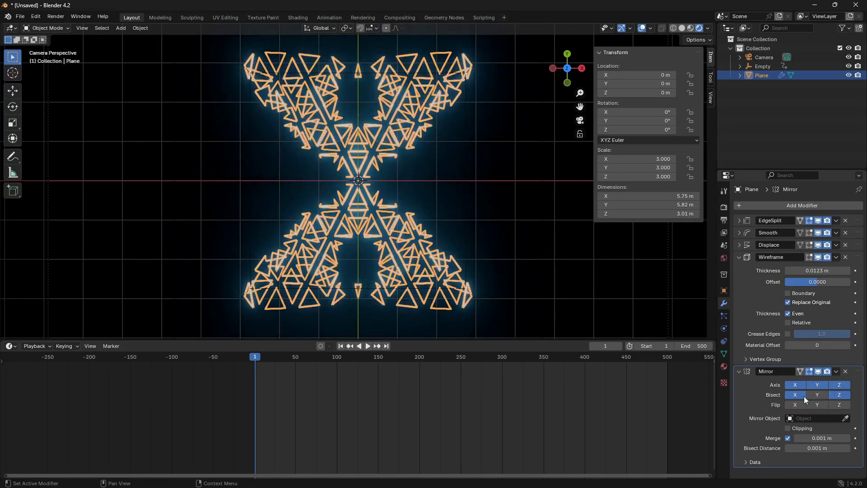
{"action": "left_click", "coordinate": [793, 395]}
{"action": "left_click", "coordinate": [794, 386]}
{"action": "left_click", "coordinate": [818, 385]}
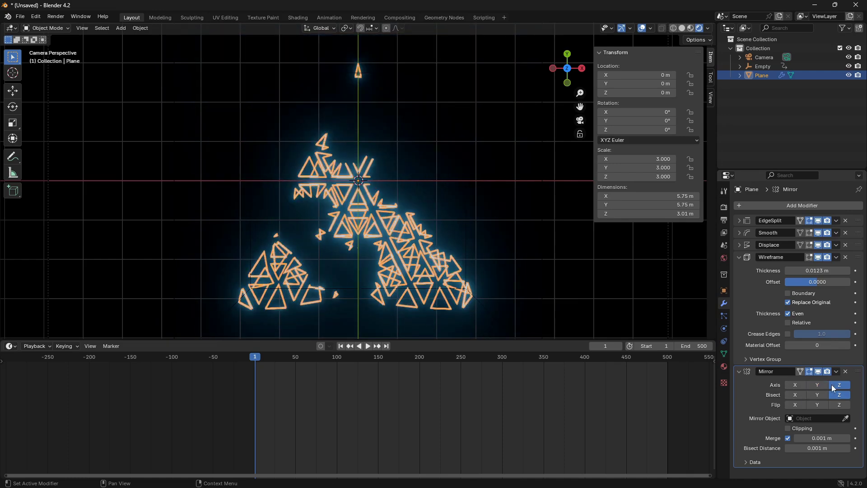
Step: Mirror the mesh on the Y axis instead of Z and enable bisecting on X and Y as well
{"action": "left_click", "coordinate": [832, 384]}
{"action": "left_click", "coordinate": [817, 385]}
{"action": "left_click", "coordinate": [819, 396]}
{"action": "left_click", "coordinate": [796, 395]}
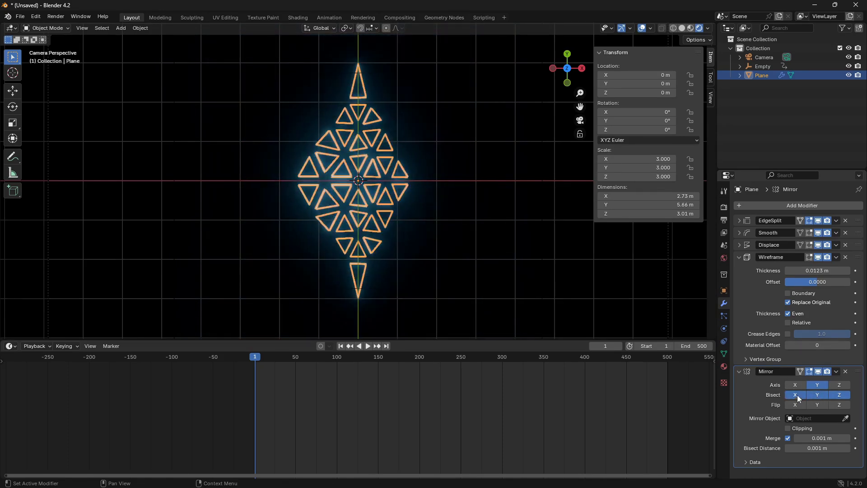
Step: Hide the viewport overlays, mirror the mesh on X in addition to Y, and preview the animation
{"action": "left_click", "coordinate": [642, 28]}
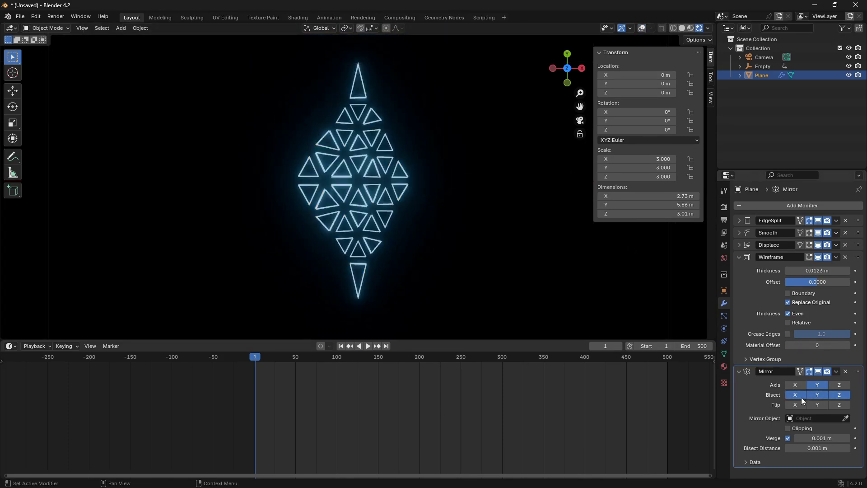
{"action": "left_click", "coordinate": [795, 385]}
{"action": "left_click", "coordinate": [840, 385]}
{"action": "key", "text": "space"}
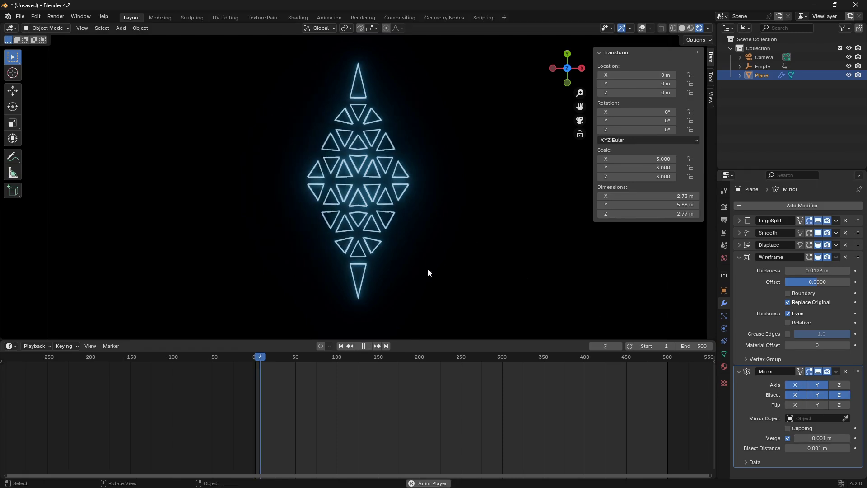
{"action": "scroll", "coordinate": [408, 284], "scroll_direction": "up", "scroll_amount": 4}
{"action": "scroll", "coordinate": [418, 414], "scroll_direction": "down", "scroll_amount": 2}
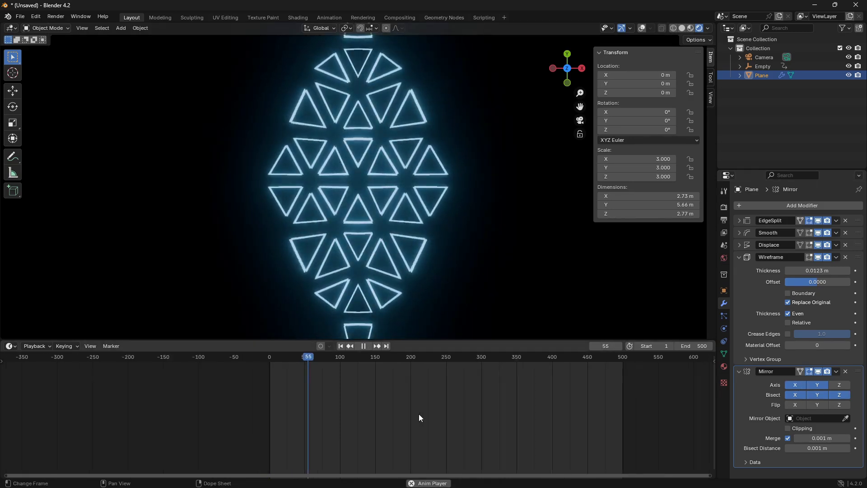
{"action": "scroll", "coordinate": [412, 252], "scroll_direction": "down", "scroll_amount": 4}
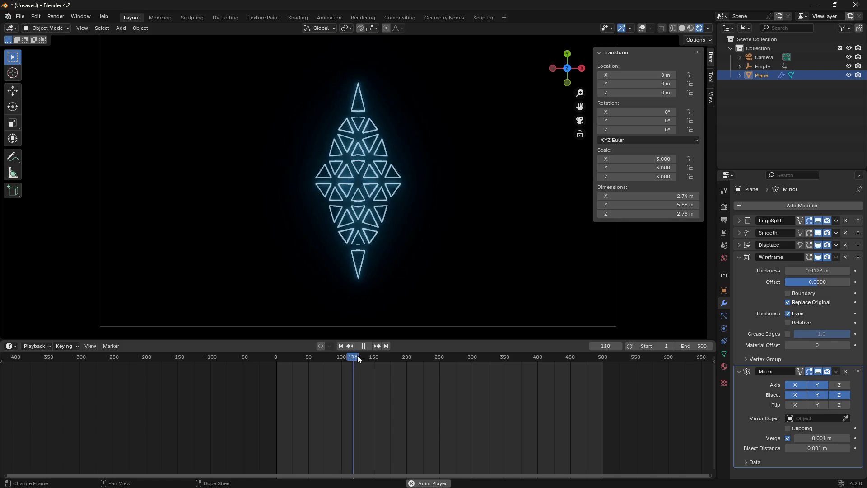
Step: Enable the Mirror modifier's Z axis as well and replay the animation from the first frame
{"action": "left_click", "coordinate": [834, 386]}
{"action": "scroll", "coordinate": [414, 232], "scroll_direction": "up", "scroll_amount": 3}
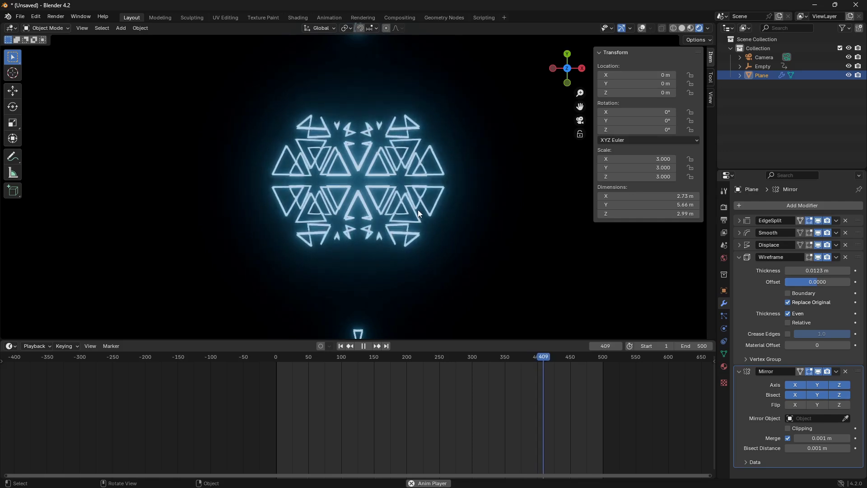
{"action": "key", "text": "space"}
{"action": "key", "text": "shift+Left"}
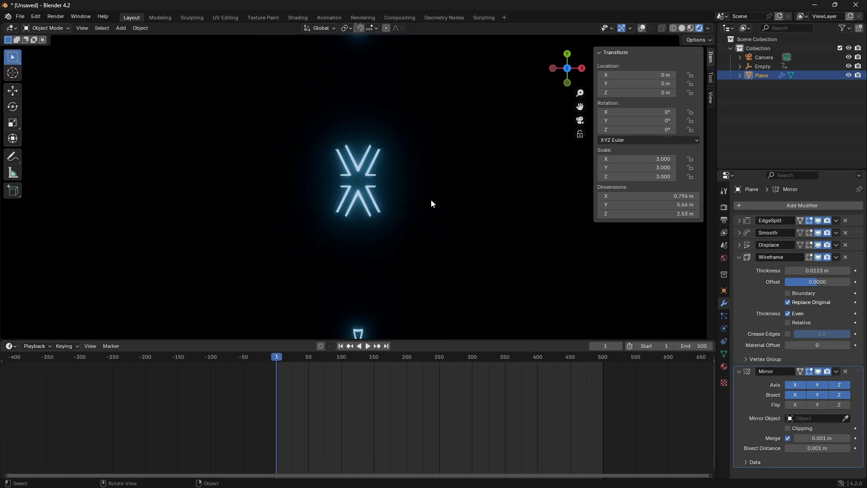
{"action": "key", "text": "space"}
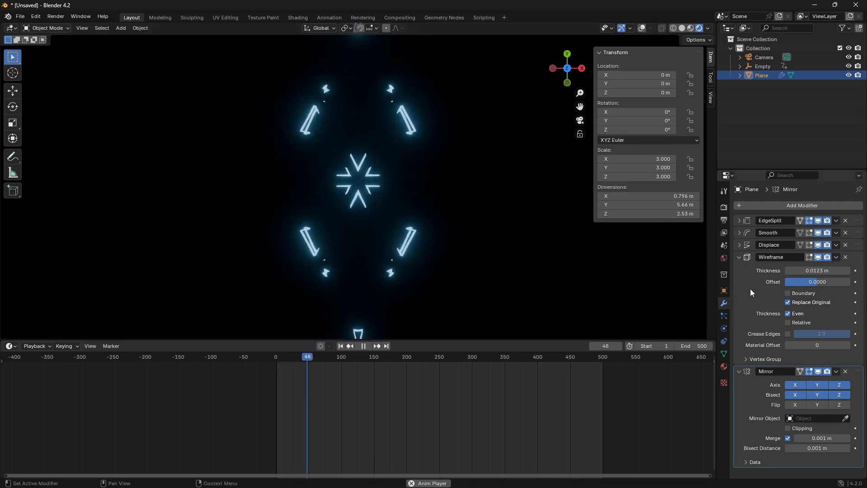
{"action": "key", "text": "space"}
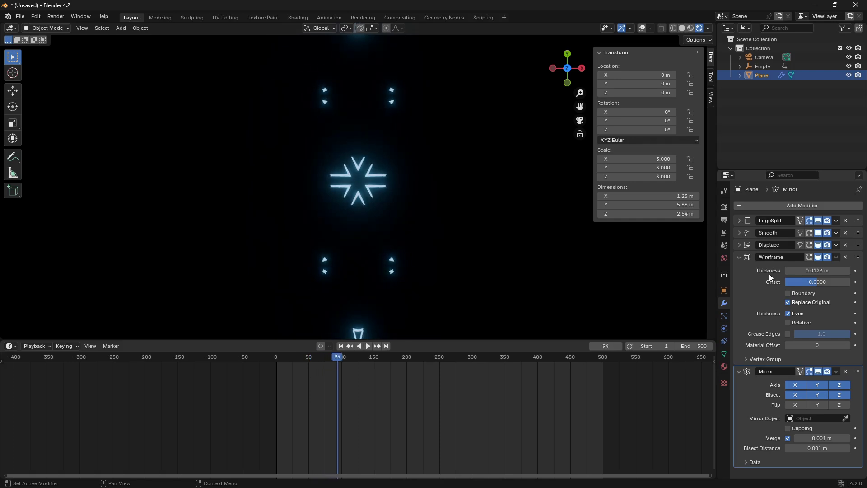
Step: Expand the Smooth modifier and try out different factor values, down to about -0.997
{"action": "left_click", "coordinate": [738, 234]}
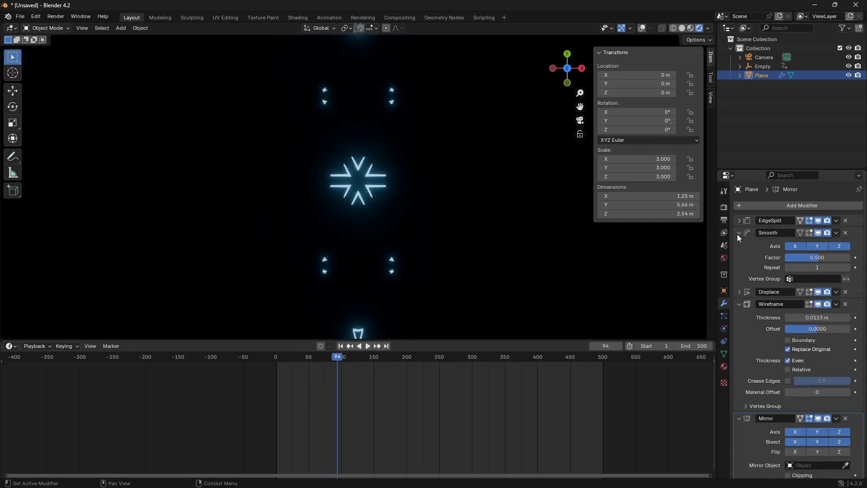
{"action": "left_click_drag", "start_coordinate": [815, 259], "coordinate": [789, 258]}
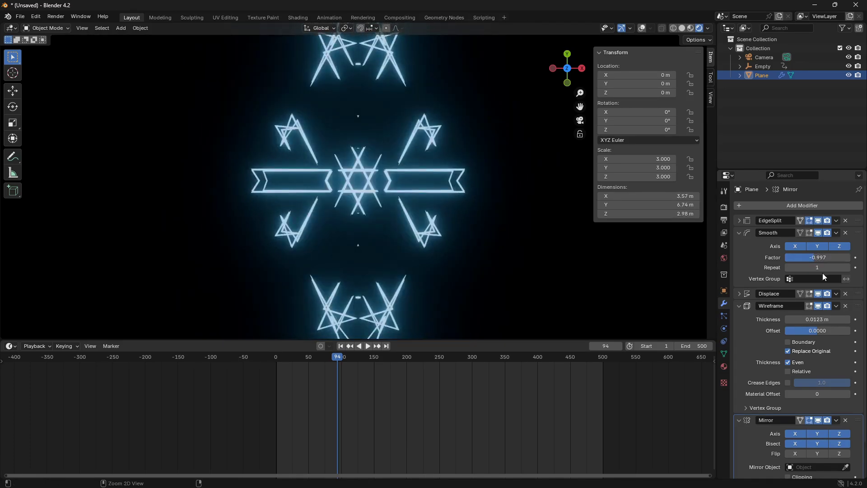
Step: Reset the Smooth modifier's factor to 0.500 and keyframe it at frame 1
{"action": "key", "text": "shift+Left"}
{"action": "left_click", "coordinate": [739, 232]}
{"action": "left_click", "coordinate": [740, 232]}
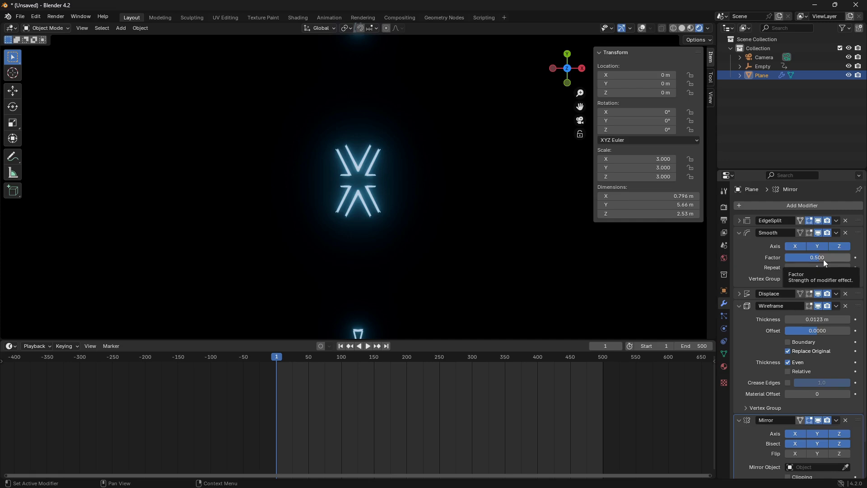
{"action": "key", "text": "i"}
Step: Raise the Smooth modifier's factor to about 8.391 at frame 252 and keyframe only that factor there
{"action": "key", "text": "space"}
{"action": "left_click_drag", "start_coordinate": [283, 358], "coordinate": [441, 358]}
{"action": "key", "text": "space"}
{"action": "left_click_drag", "start_coordinate": [806, 258], "coordinate": [854, 258]}
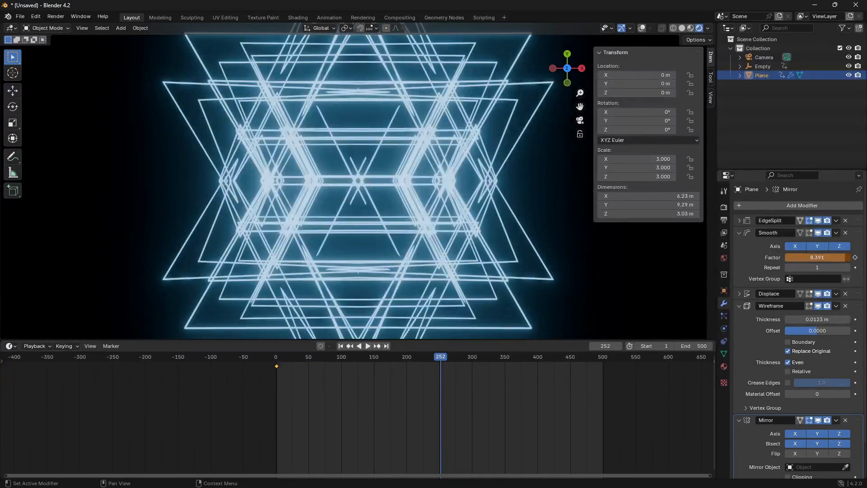
{"action": "key", "text": "i"}
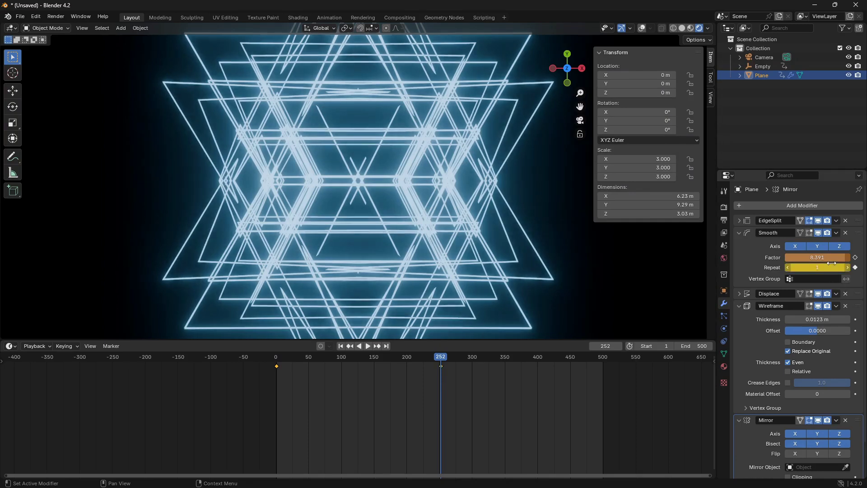
{"action": "key", "text": "alt+i"}
{"action": "key", "text": "i"}
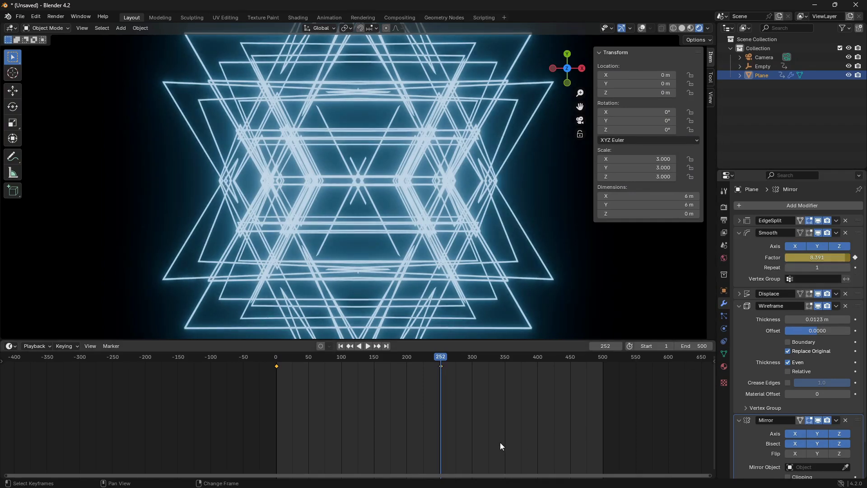
Step: Show the viewport overlays and scrub from frame 1 to about frame 164 to check the animated Smooth factor
{"action": "key", "text": "shift+Right"}
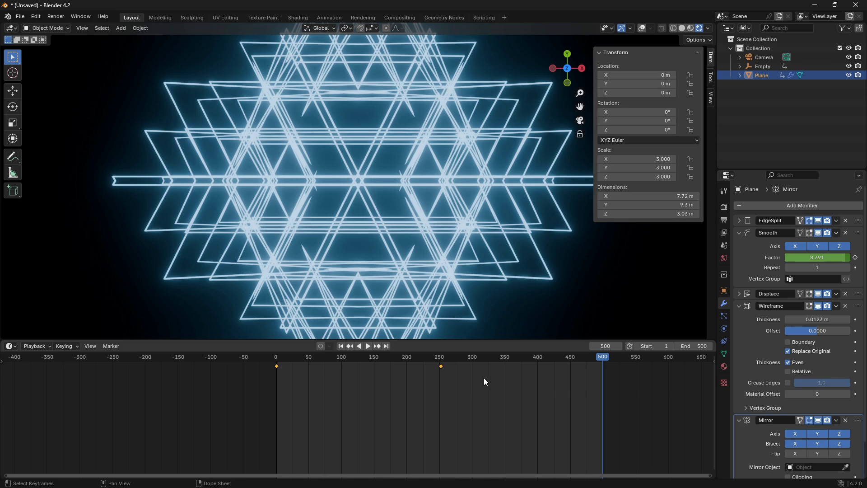
{"action": "left_click", "coordinate": [725, 293]}
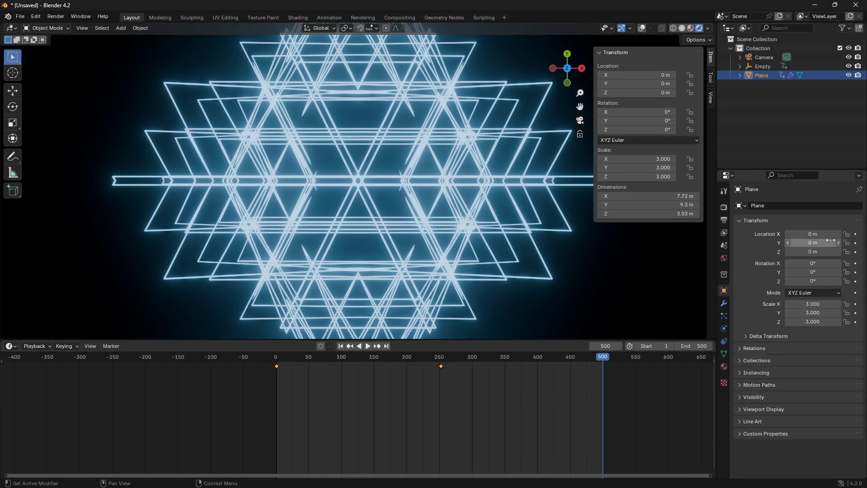
{"action": "key", "text": "shift+Left"}
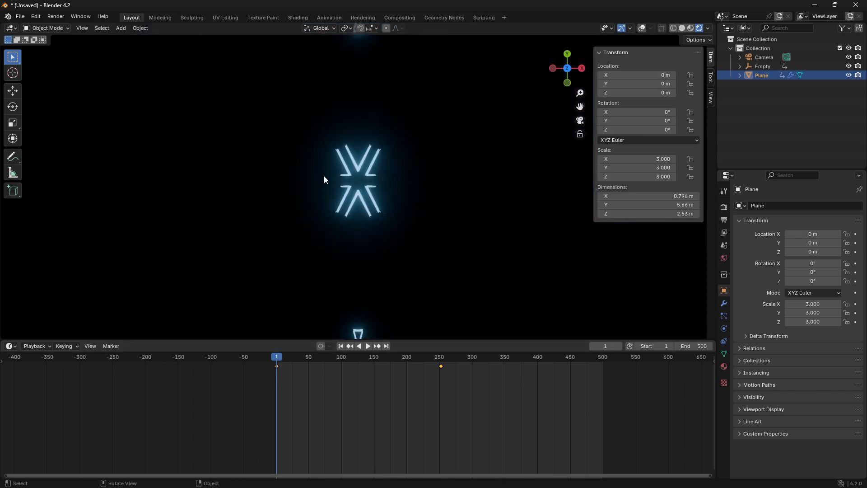
{"action": "left_click", "coordinate": [642, 28]}
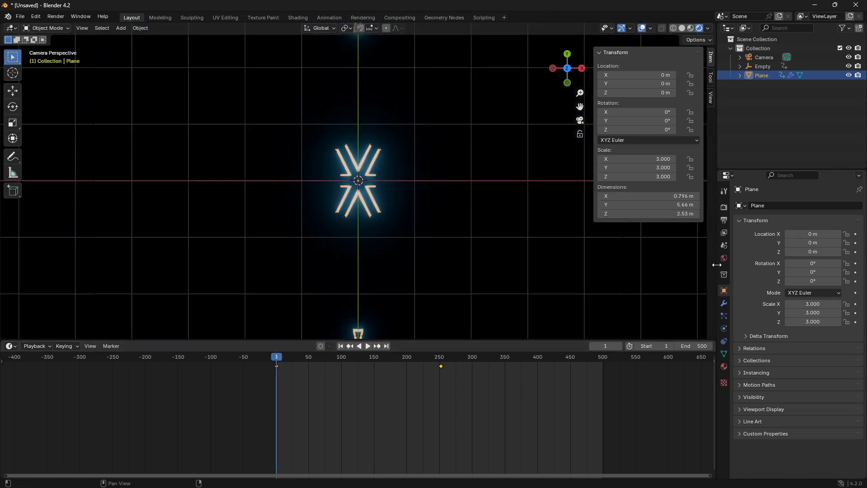
{"action": "left_click", "coordinate": [724, 306]}
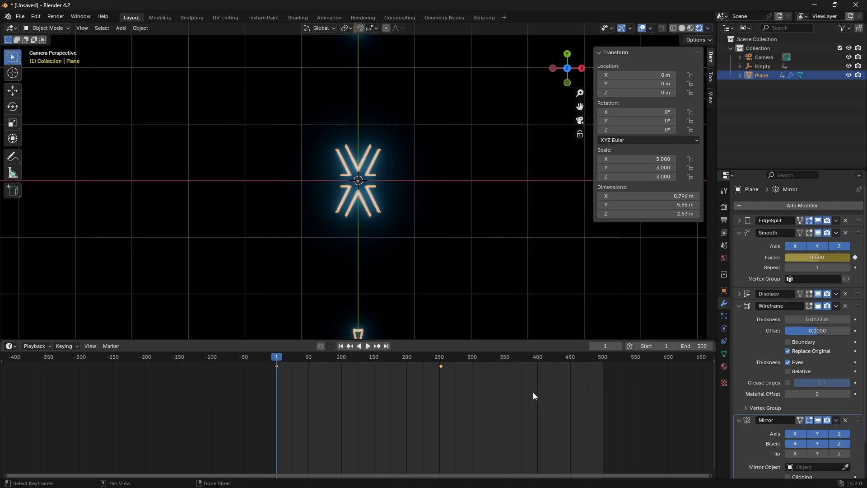
{"action": "left_click_drag", "start_coordinate": [277, 358], "coordinate": [385, 356]}
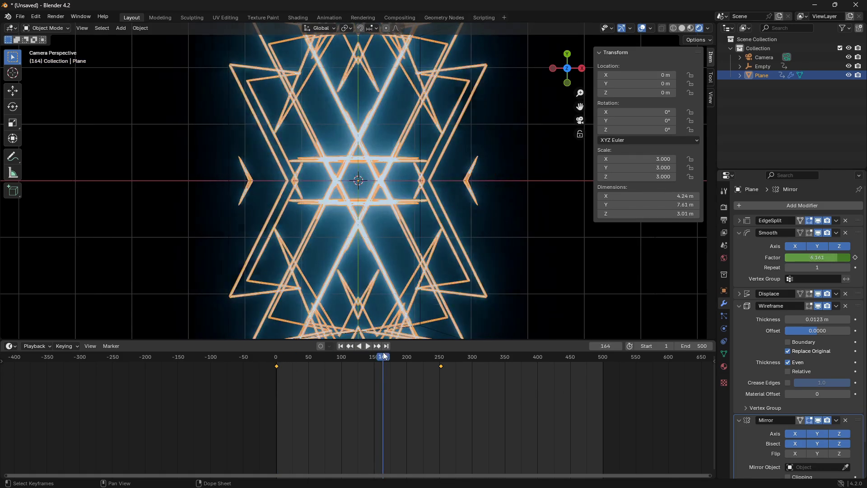
Step: Set the Smooth modifier's factor to 0.5 at frame 500 and keyframe it
{"action": "key", "text": "shift+Right"}
{"action": "left_click", "coordinate": [814, 257]}
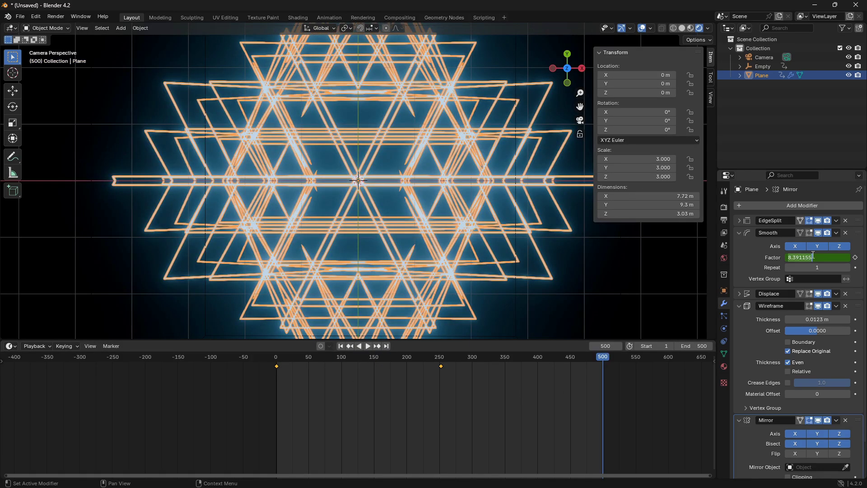
{"action": "type", "text": "0"}
{"action": "type", "text": "5"}
{"action": "key", "text": "Return"}
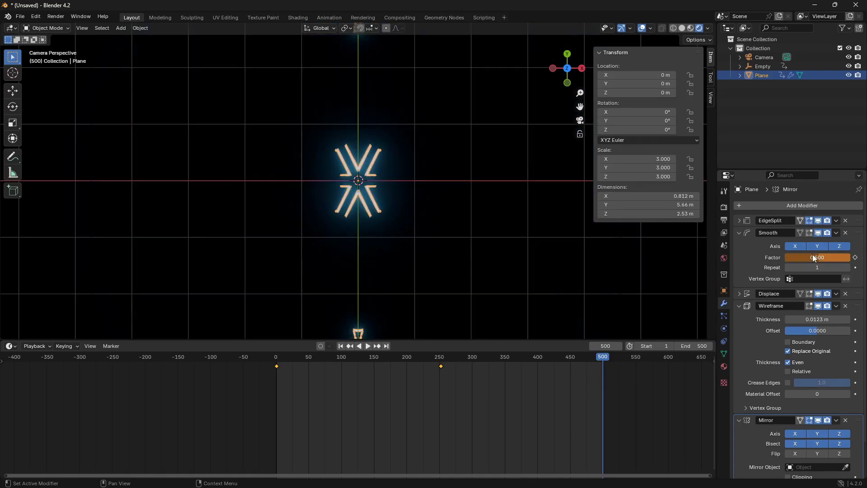
{"action": "left_click", "coordinate": [856, 258]}
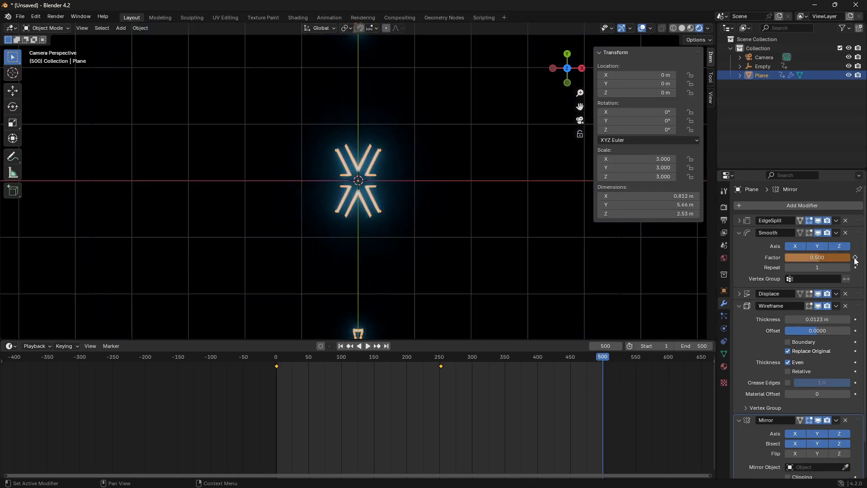
{"action": "left_click", "coordinate": [855, 258]}
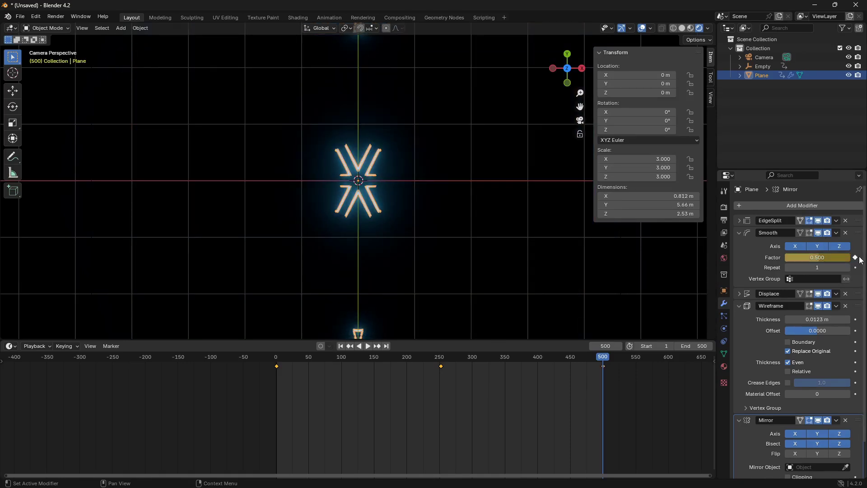
Step: Set the Smooth factor keyframes' interpolation to Linear and preview the animation with the viewport overlays hidden
{"action": "right_click", "coordinate": [432, 381]}
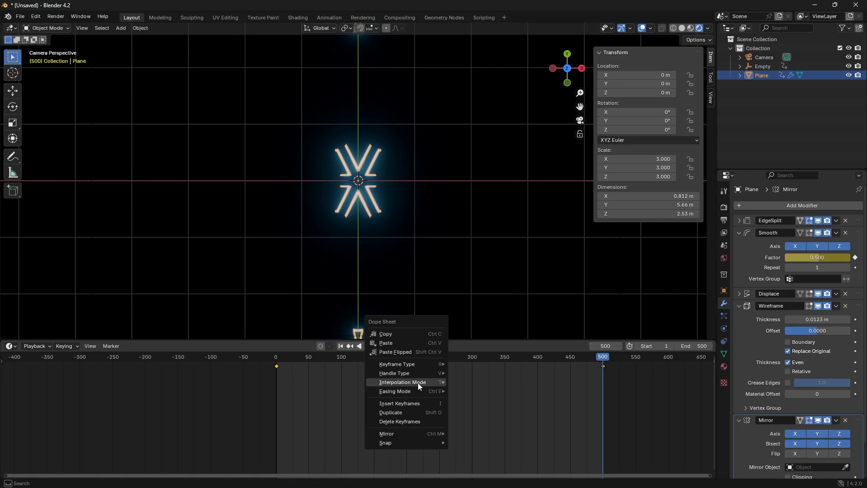
{"action": "left_click", "coordinate": [483, 408]}
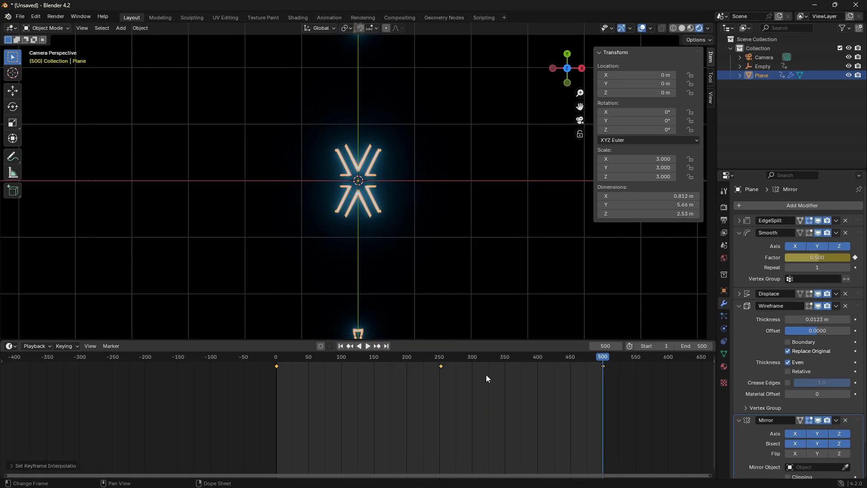
{"action": "key", "text": "space"}
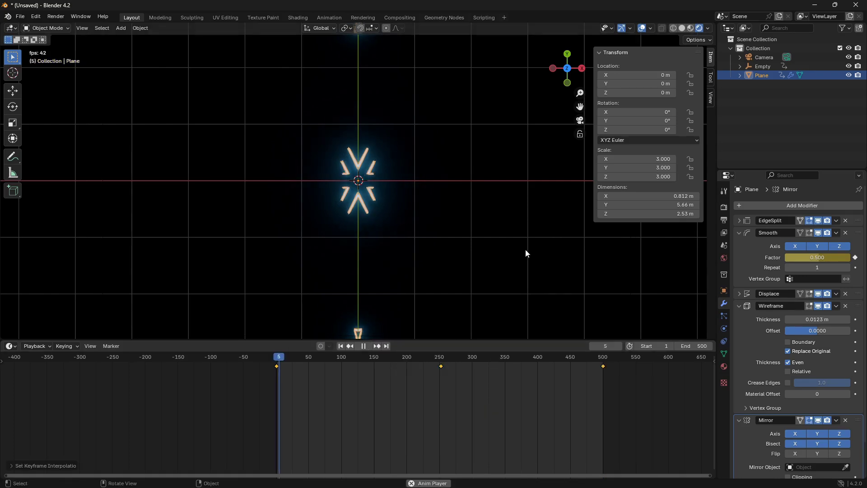
{"action": "left_click", "coordinate": [642, 28]}
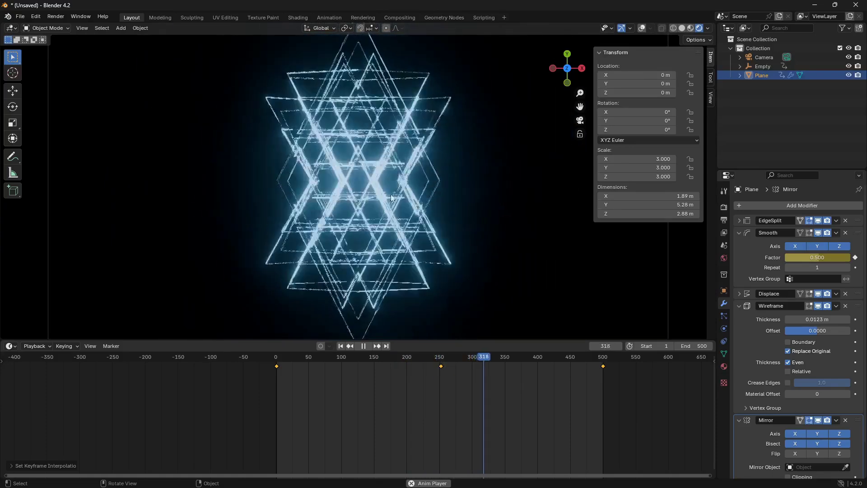
{"action": "key", "text": "space"}
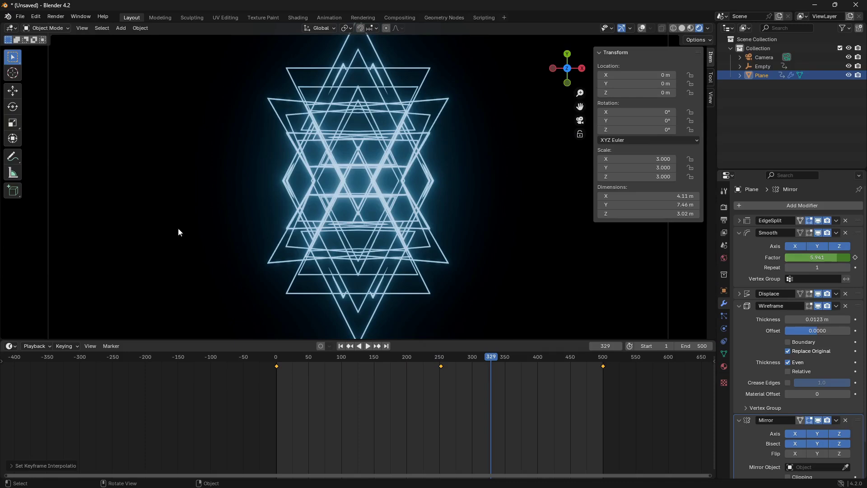
Step: Examine the mirrored pattern by replaying the animation from frame 1 and scrubbing the timeline to about frame 284
{"action": "scroll", "coordinate": [421, 240], "scroll_direction": "up", "scroll_amount": 2}
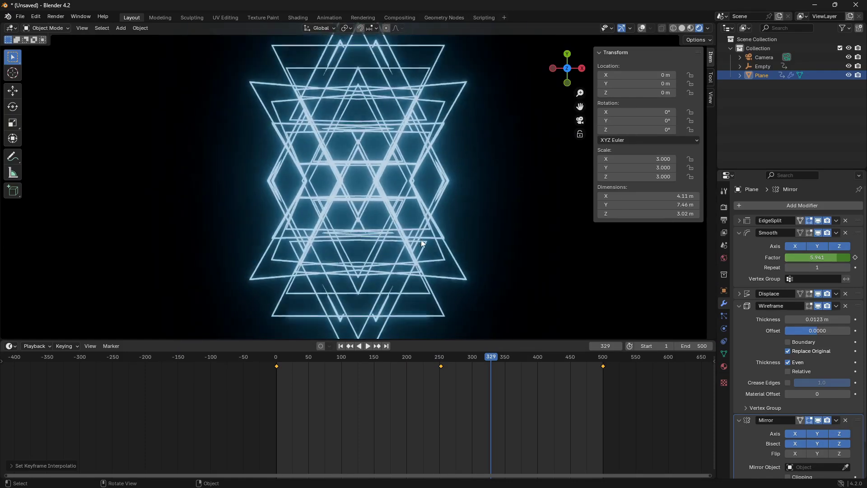
{"action": "scroll", "coordinate": [421, 242], "scroll_direction": "down", "scroll_amount": 1}
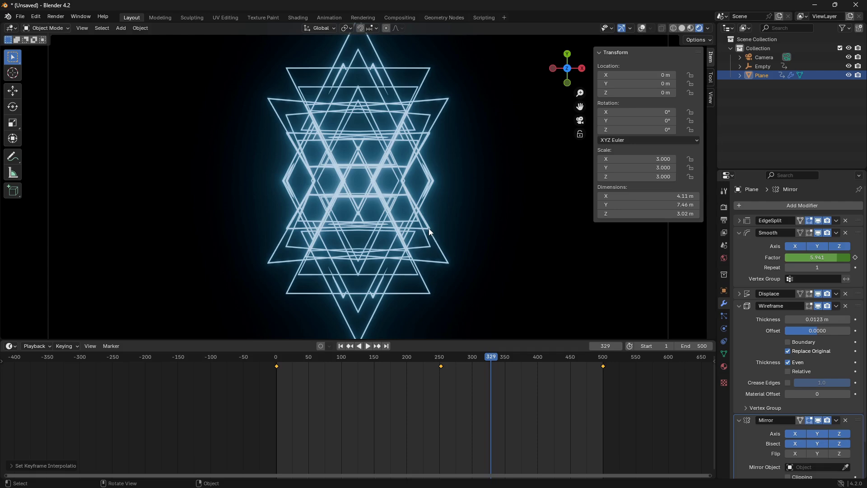
{"action": "key", "text": "space"}
{"action": "key", "text": "space"}
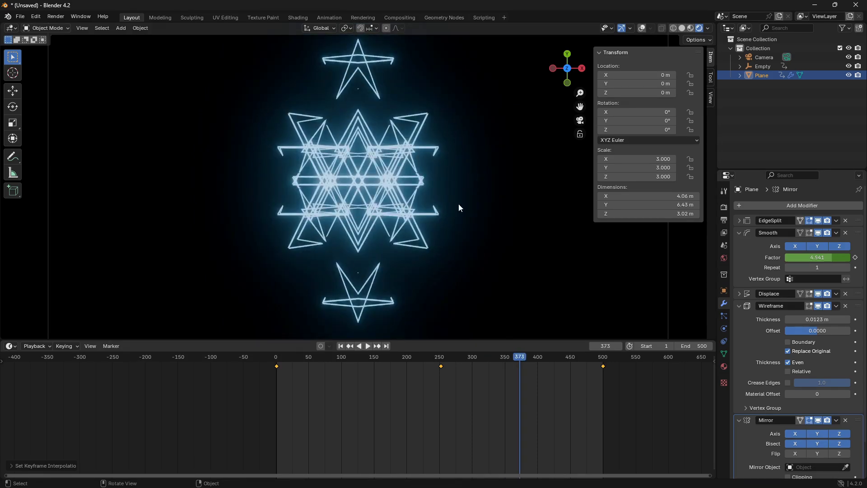
{"action": "key", "text": "shift+Left"}
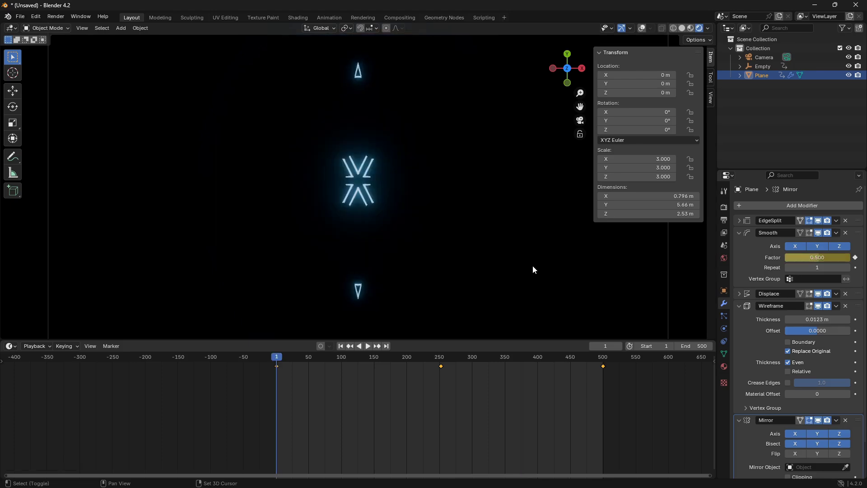
{"action": "key", "text": "space"}
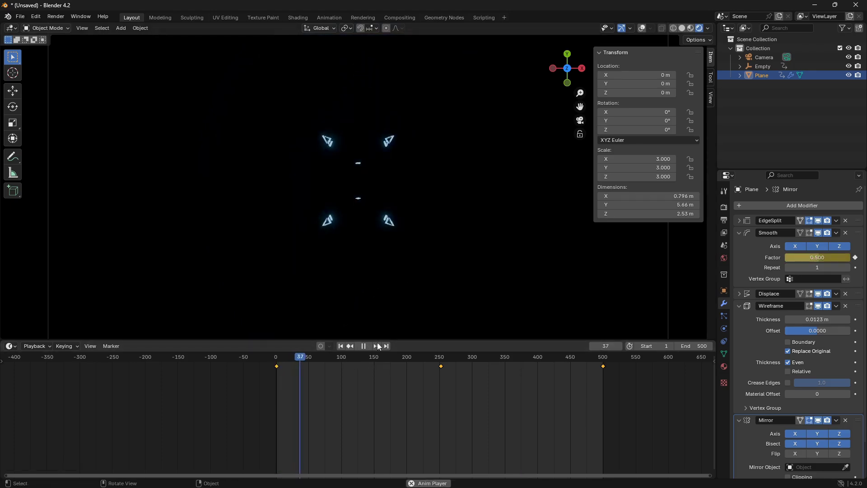
{"action": "left_click_drag", "start_coordinate": [326, 358], "coordinate": [433, 358]}
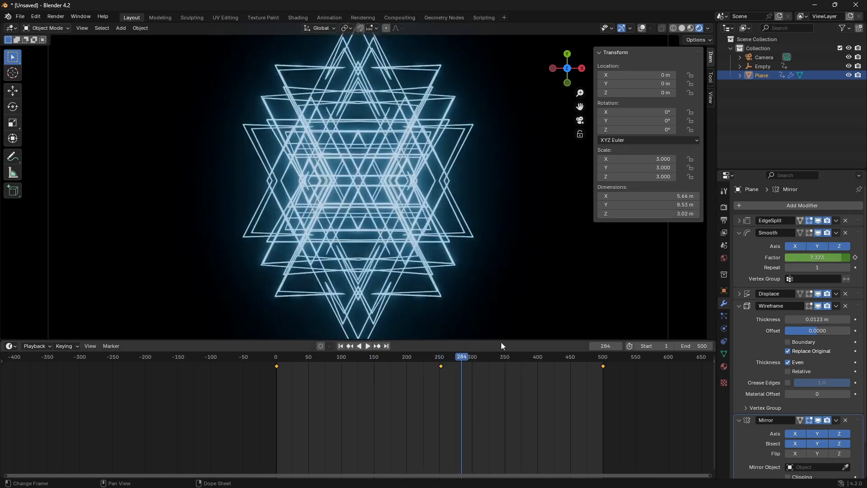
Step: Preview the mirrored animation onward from frame 284, return to frame 1 and show the viewport overlays
{"action": "key", "text": "space"}
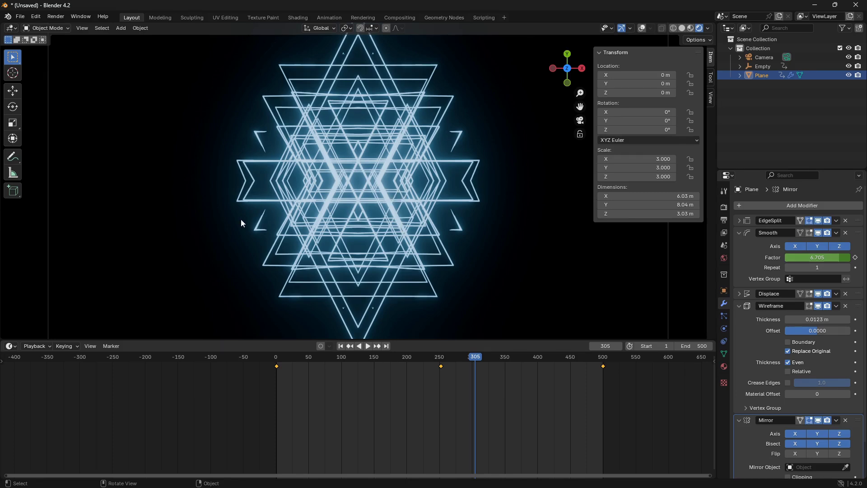
{"action": "key", "text": "space"}
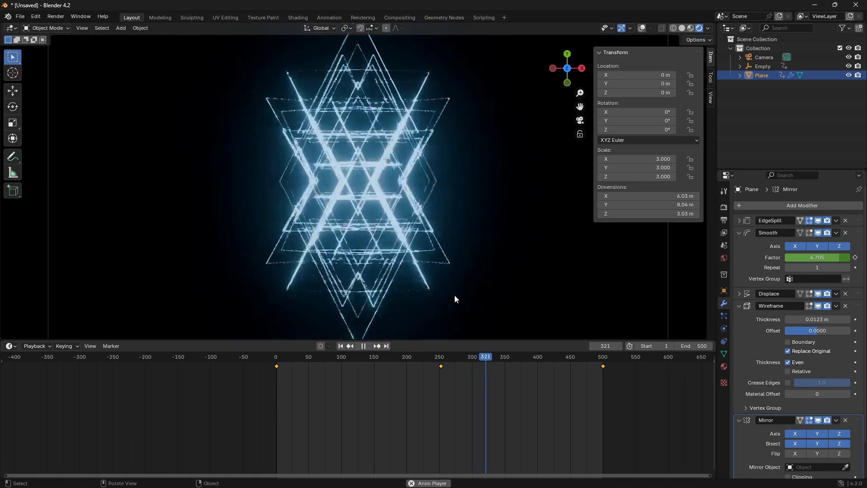
{"action": "key", "text": "shift+Left"}
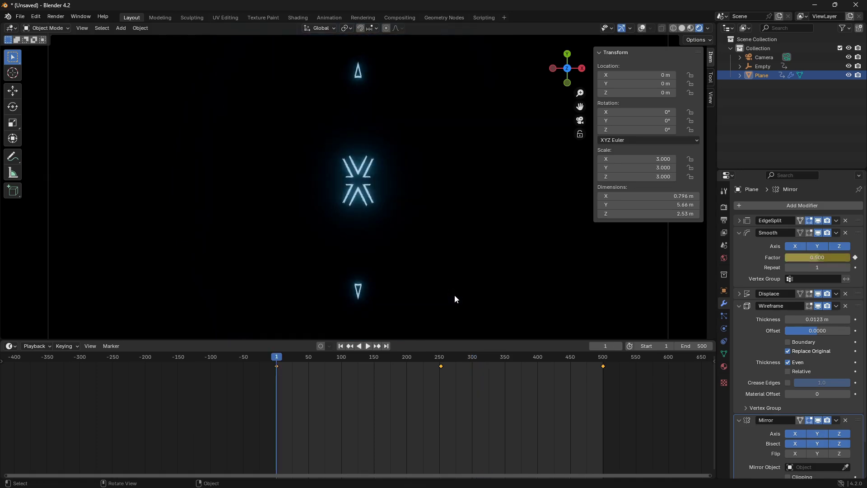
{"action": "left_click", "coordinate": [642, 29]}
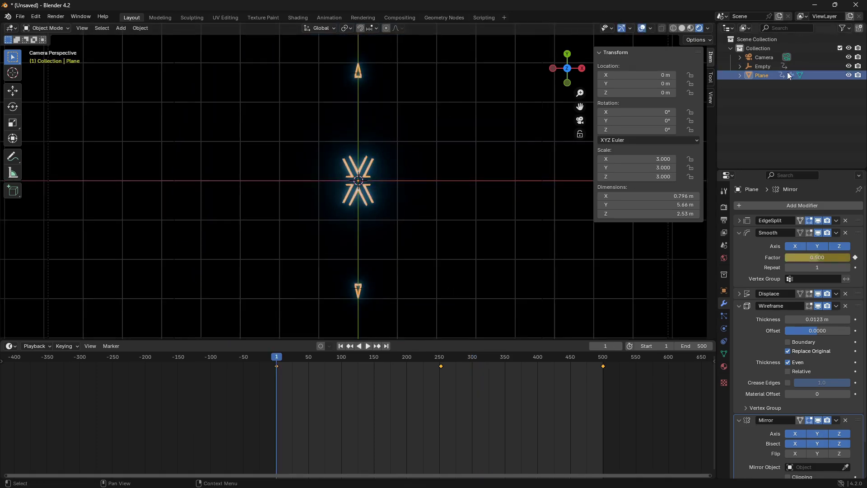
{"action": "left_click", "coordinate": [764, 67]}
{"action": "key", "text": "s"}
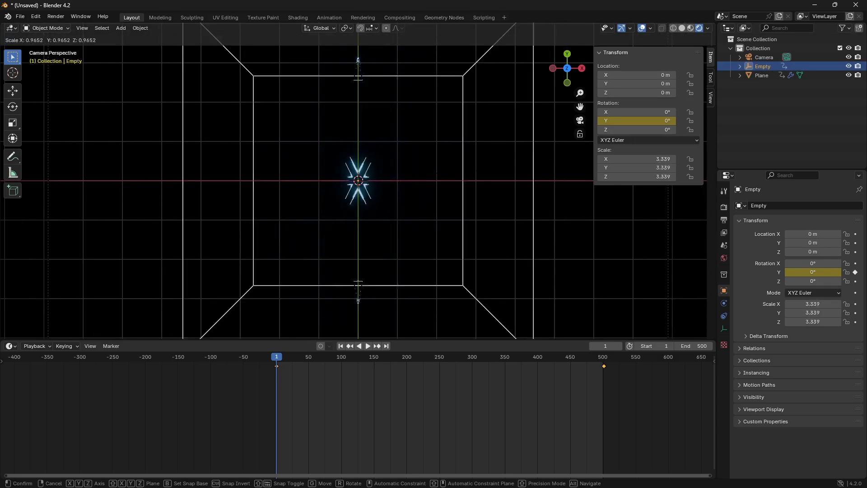
{"action": "key", "text": "Escape"}
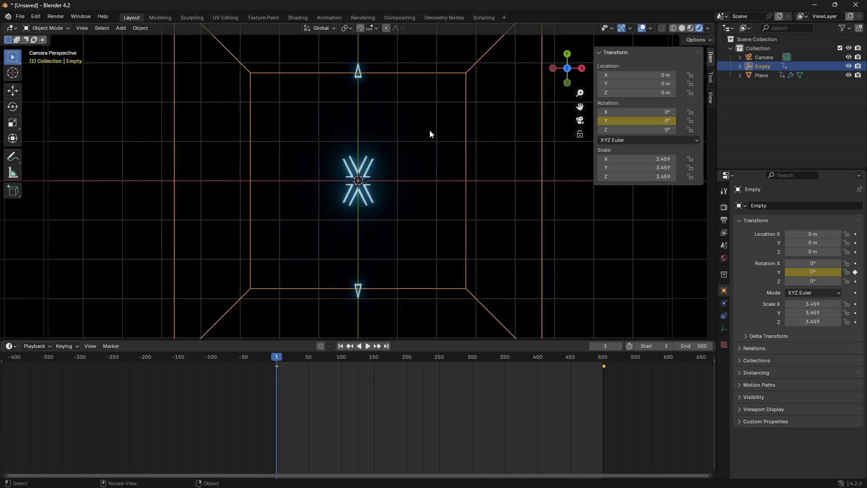
Step: Select the plane and scrub to frame 145, checking its pattern with the viewport overlays temporarily hidden
{"action": "left_click", "coordinate": [358, 167]}
{"action": "left_click_drag", "start_coordinate": [280, 359], "coordinate": [370, 359]}
{"action": "left_click", "coordinate": [642, 28]}
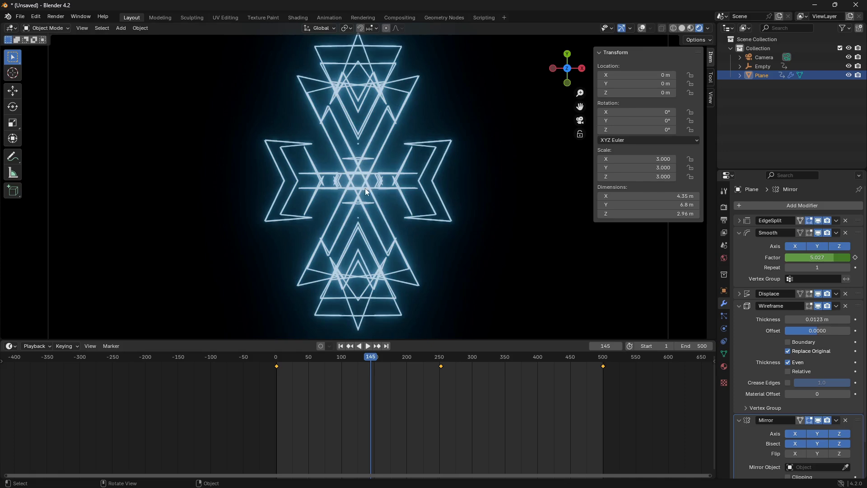
{"action": "left_click", "coordinate": [645, 28]}
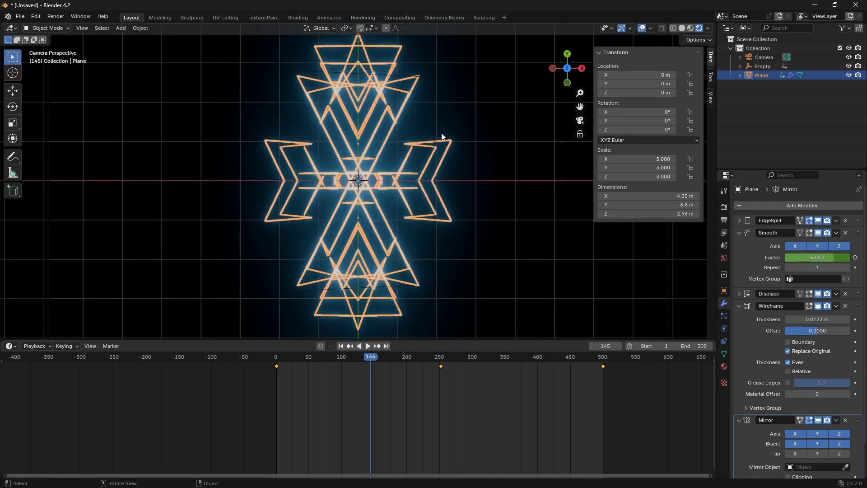
Step: Rotate the plane 90° about the global Z axis and preview the animation before returning to frame 1
{"action": "key", "text": "alt+a"}
{"action": "left_click", "coordinate": [434, 145]}
{"action": "type", "text": "r90"}
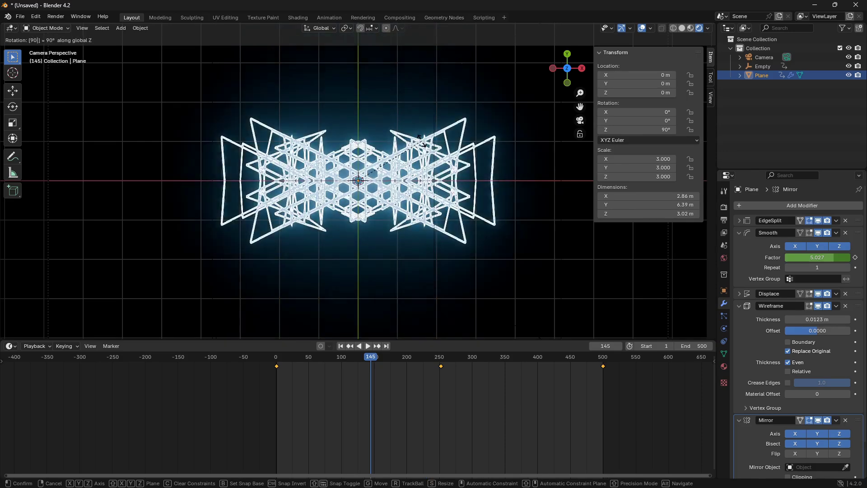
{"action": "key", "text": "Return"}
{"action": "key", "text": "alt+a"}
{"action": "key", "text": "space"}
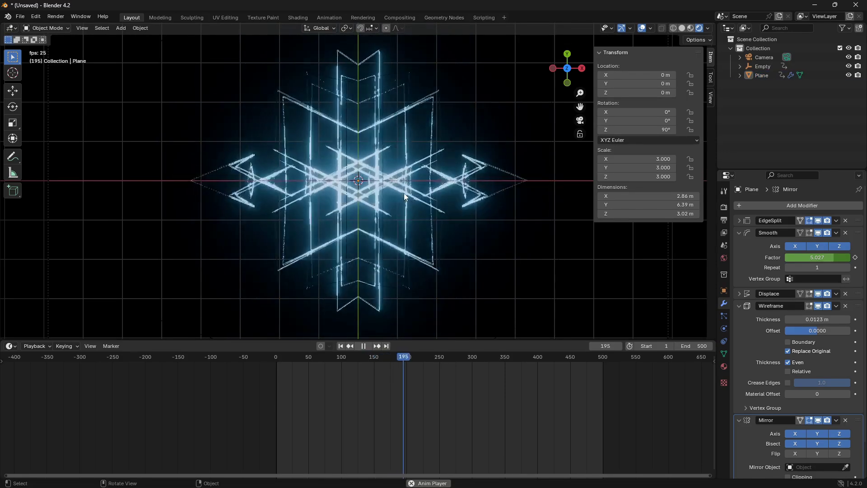
{"action": "key", "text": "space"}
{"action": "key", "text": "shift+Left"}
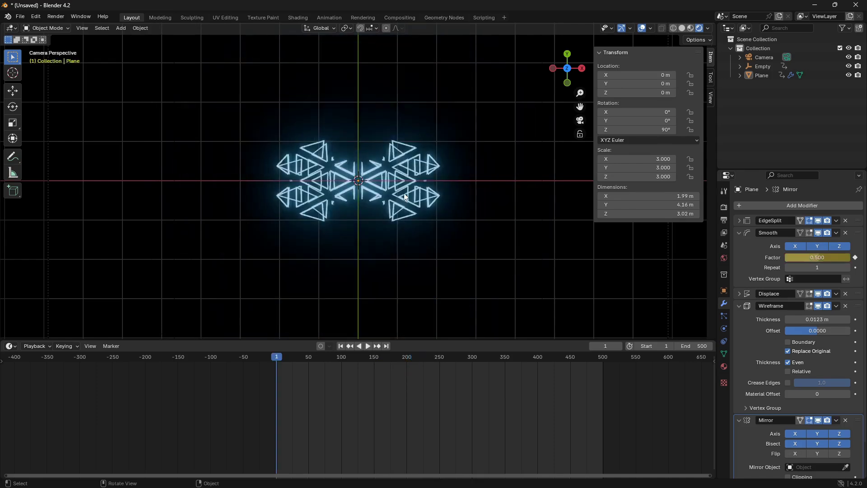
Step: Insert a scale keyframe for the plane at frame 1
{"action": "left_click", "coordinate": [420, 189]}
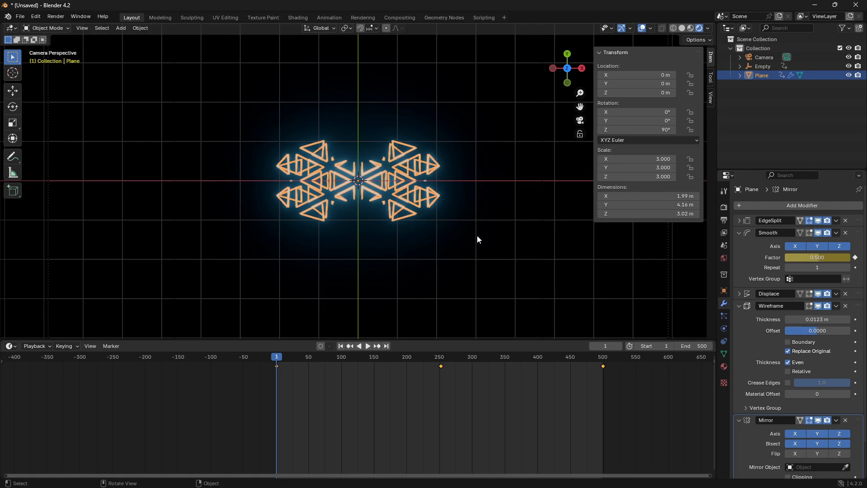
{"action": "key", "text": "i"}
{"action": "left_click", "coordinate": [439, 264]}
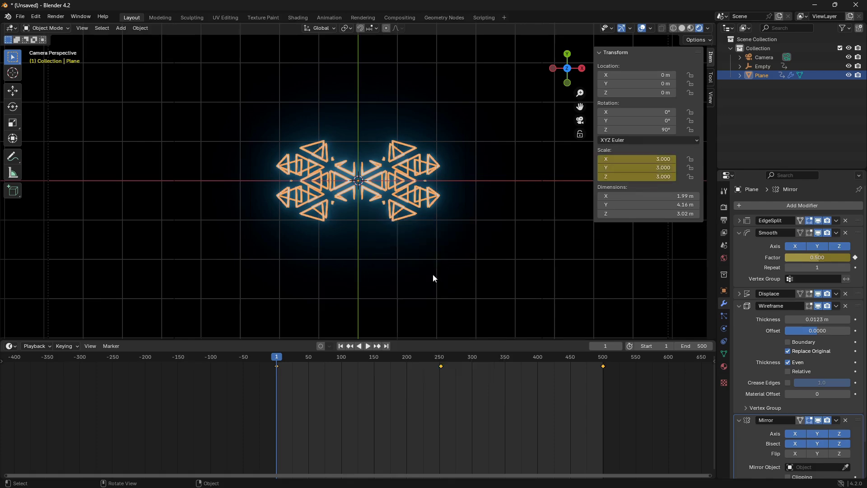
Step: Scale the plane up to about 5.834 on all axes at frame 252 and keyframe its scale
{"action": "left_click_drag", "start_coordinate": [277, 364], "coordinate": [440, 361]}
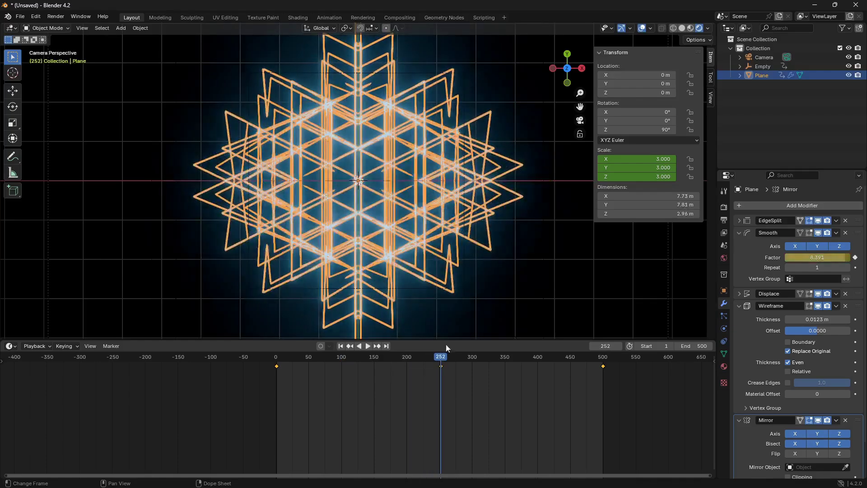
{"action": "key", "text": "s"}
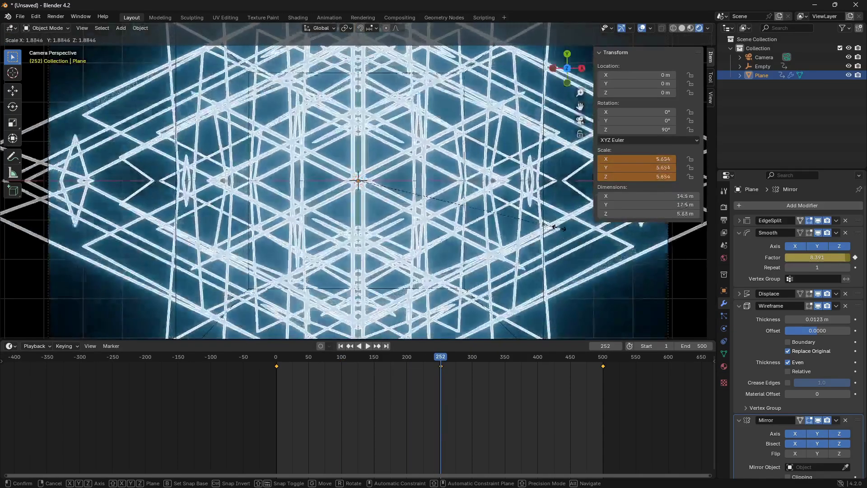
{"action": "left_click", "coordinate": [560, 226]}
{"action": "key", "text": "i"}
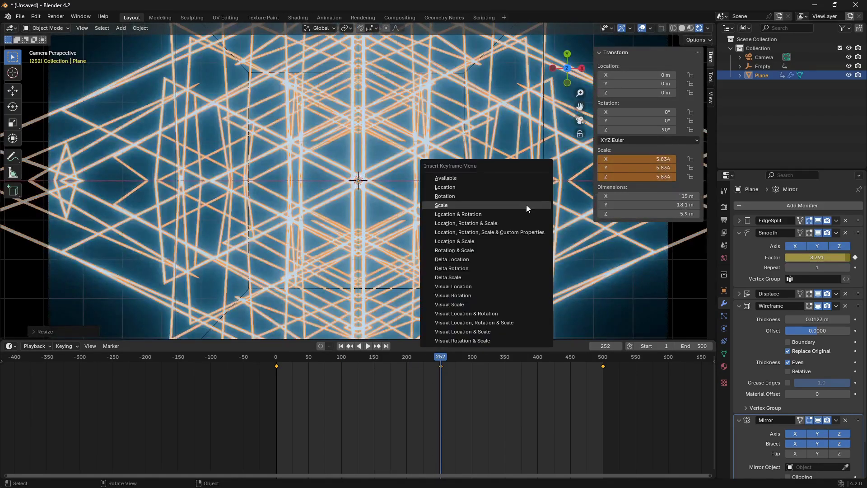
{"action": "left_click", "coordinate": [510, 206]}
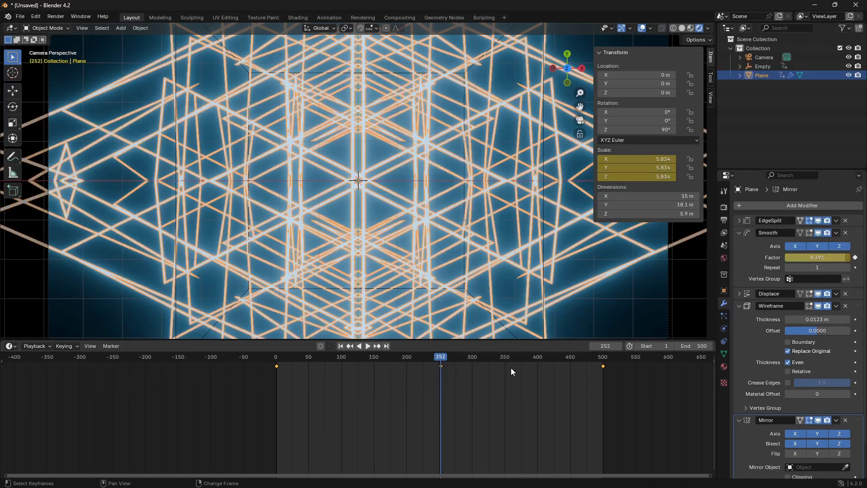
Step: Set the plane's X, Y and Z scale to 3 at frame 500
{"action": "key", "text": "shift+Left"}
{"action": "left_click", "coordinate": [724, 292]}
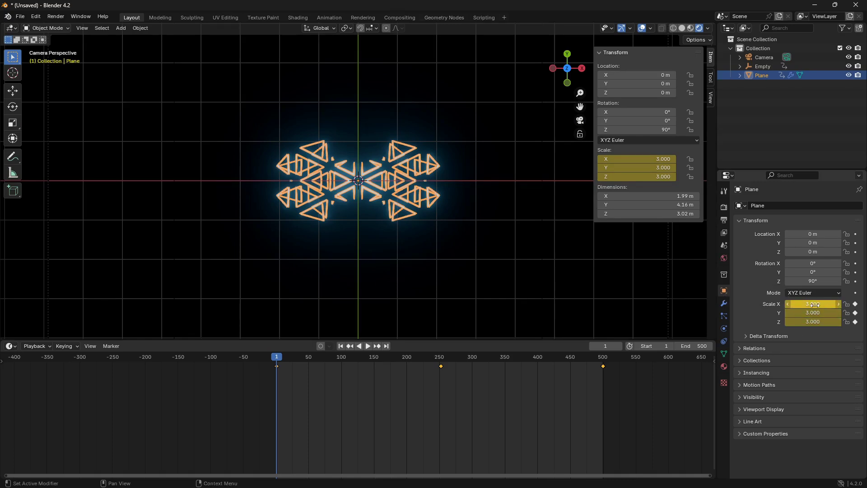
{"action": "key", "text": "shift+Right"}
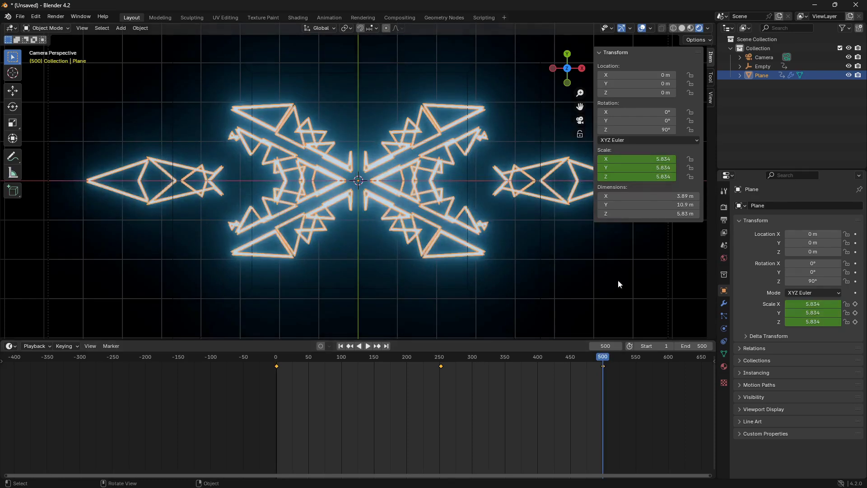
{"action": "left_click", "coordinate": [823, 306]}
{"action": "key", "text": "BackSpace"}
{"action": "type", "text": "3"}
{"action": "key", "text": "Return"}
{"action": "left_click", "coordinate": [832, 312]}
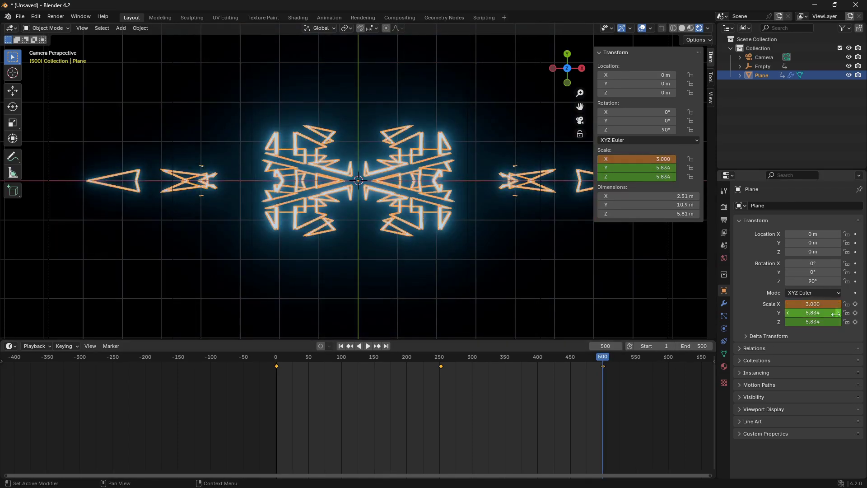
{"action": "key", "text": "BackSpace"}
{"action": "type", "text": "3"}
{"action": "key", "text": "Return"}
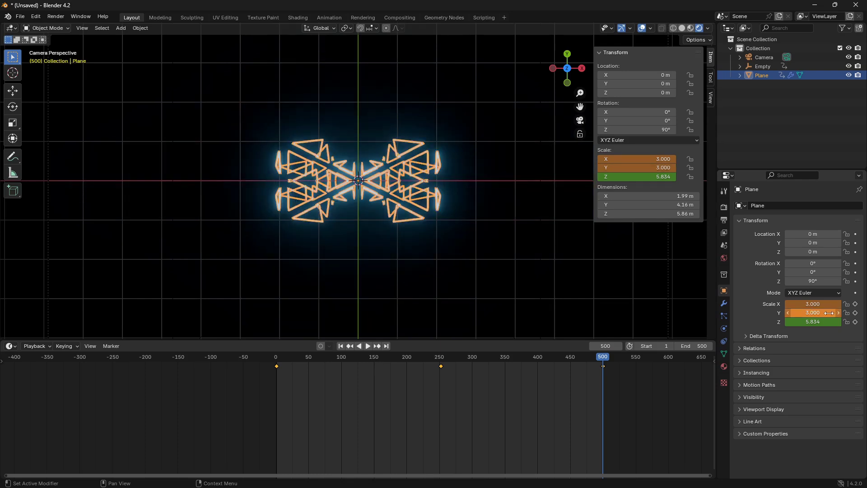
{"action": "left_click", "coordinate": [830, 321]}
{"action": "key", "text": "BackSpace"}
{"action": "type", "text": "3"}
{"action": "key", "text": "Return"}
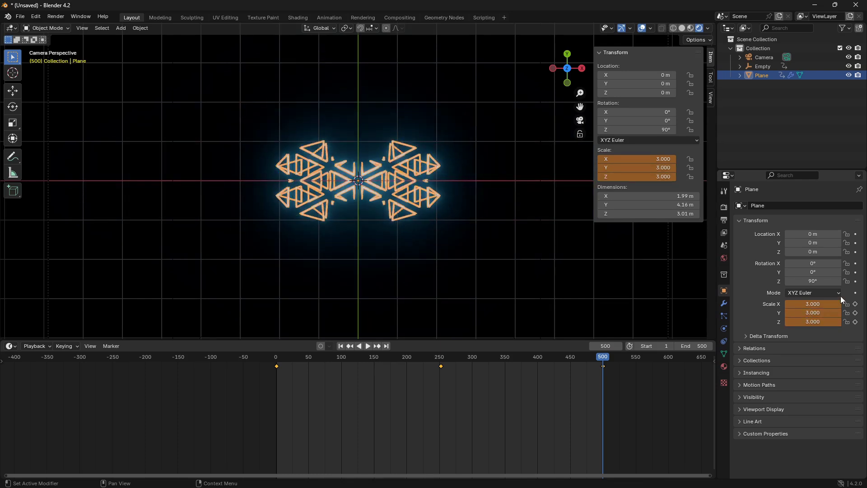
Step: Keyframe the plane's X, Y and Z scale at frame 500 and set the keyframes' interpolation mode
{"action": "left_click", "coordinate": [855, 304]}
{"action": "left_click", "coordinate": [856, 313]}
{"action": "left_click", "coordinate": [855, 322]}
{"action": "right_click", "coordinate": [458, 377]}
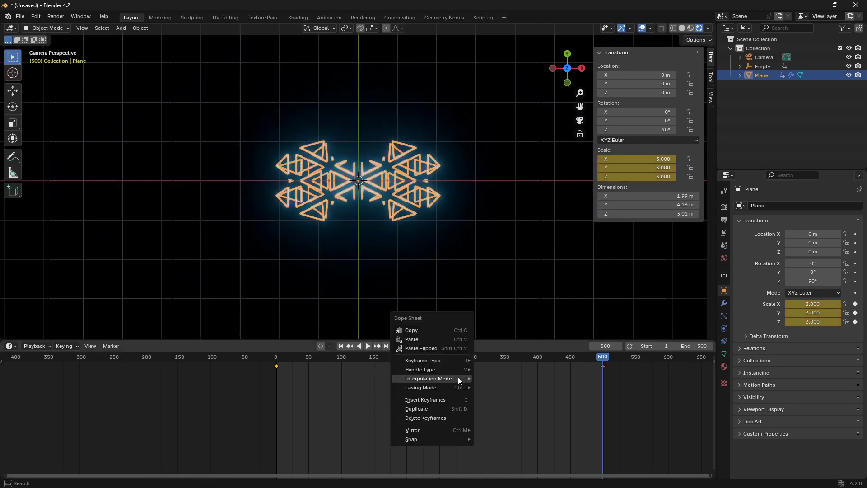
{"action": "mouse_move", "coordinate": [453, 379]}
{"action": "left_click", "coordinate": [494, 401]}
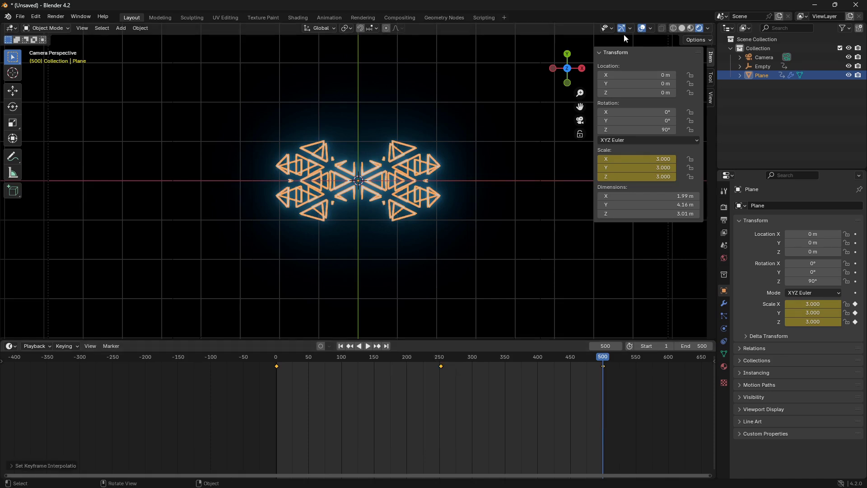
Step: Hide the viewport overlays and preview the scaling animation, then return to frame 1
{"action": "left_click", "coordinate": [643, 28]}
{"action": "key", "text": "space"}
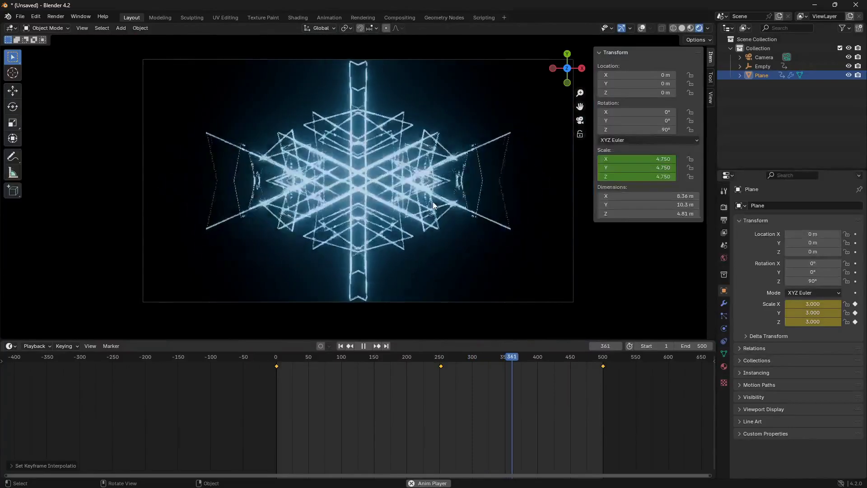
{"action": "key", "text": "space"}
{"action": "key", "text": "shift+Left"}
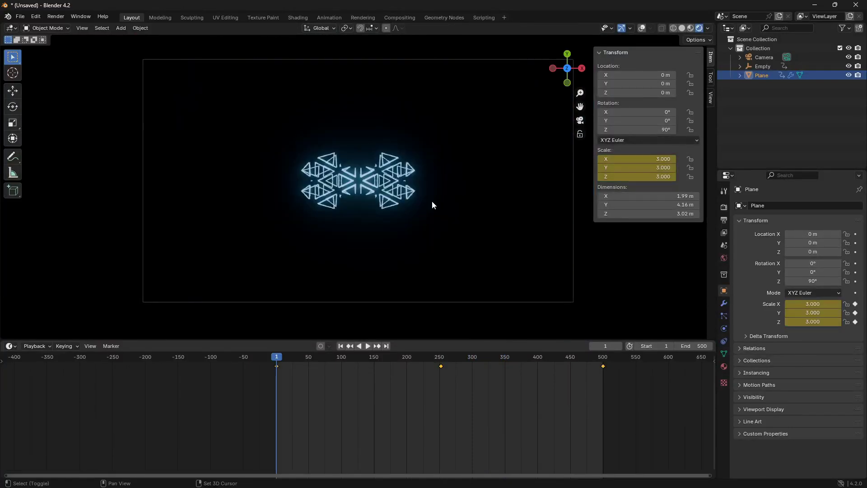
{"action": "scroll", "coordinate": [434, 200], "scroll_direction": "up", "scroll_amount": 4}
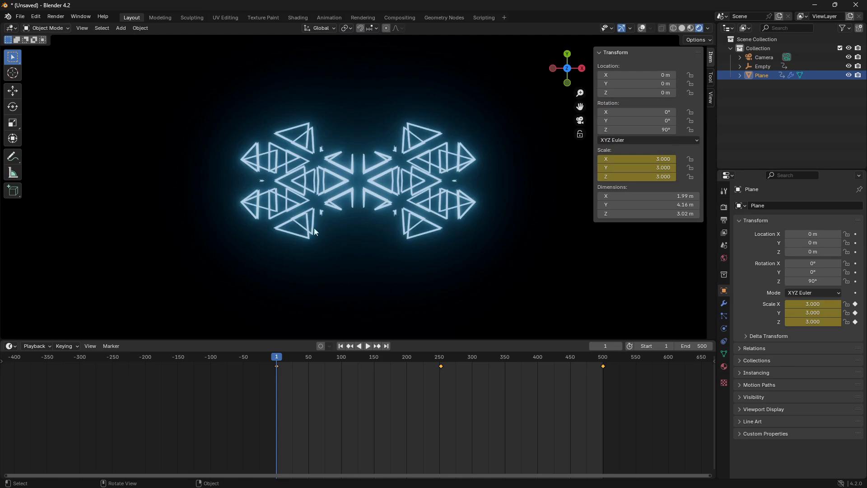
{"action": "scroll", "coordinate": [368, 200], "scroll_direction": "up", "scroll_amount": 1}
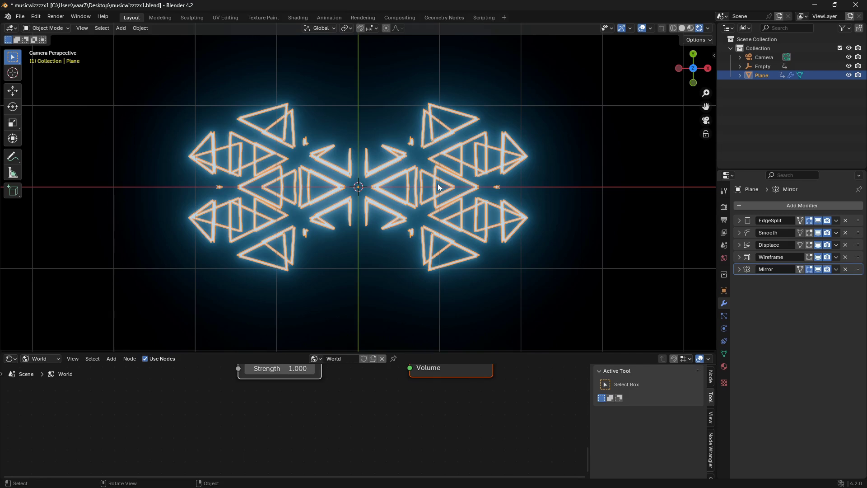
Step: Replace the World shader editor with the Video Sequencer, adding dpiano.mp3 as a sound strip and playing it briefly with the animation
{"action": "left_click", "coordinate": [12, 359]}
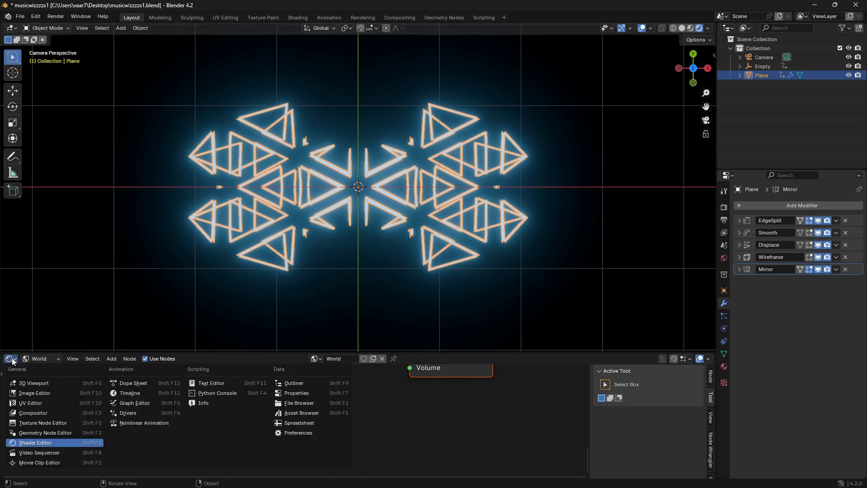
{"action": "left_click", "coordinate": [54, 453]}
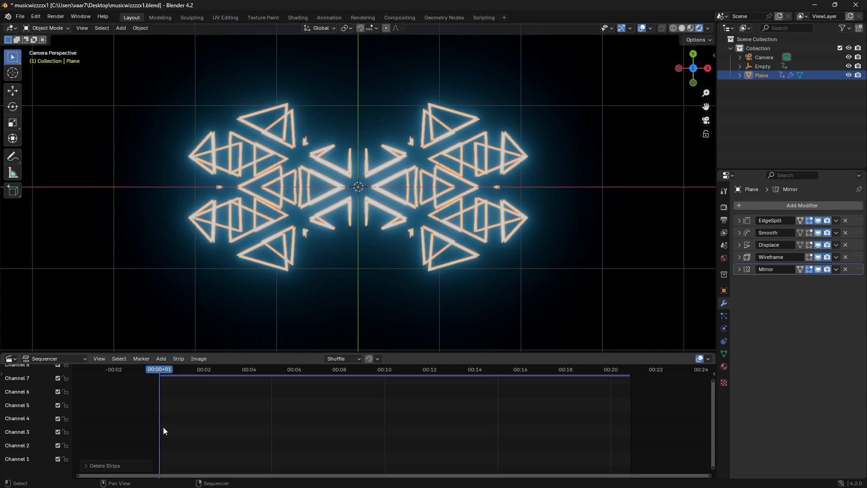
{"action": "left_click", "coordinate": [163, 360]}
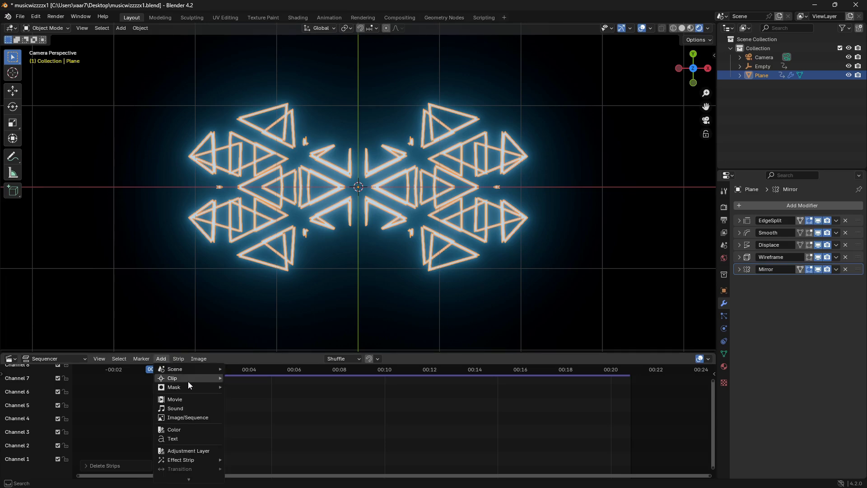
{"action": "left_click", "coordinate": [197, 408]}
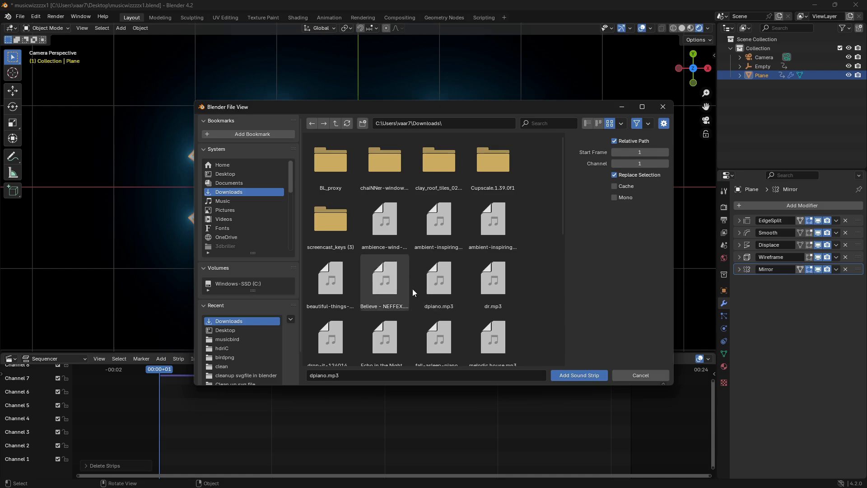
{"action": "left_click", "coordinate": [441, 278]}
{"action": "left_click", "coordinate": [578, 376]}
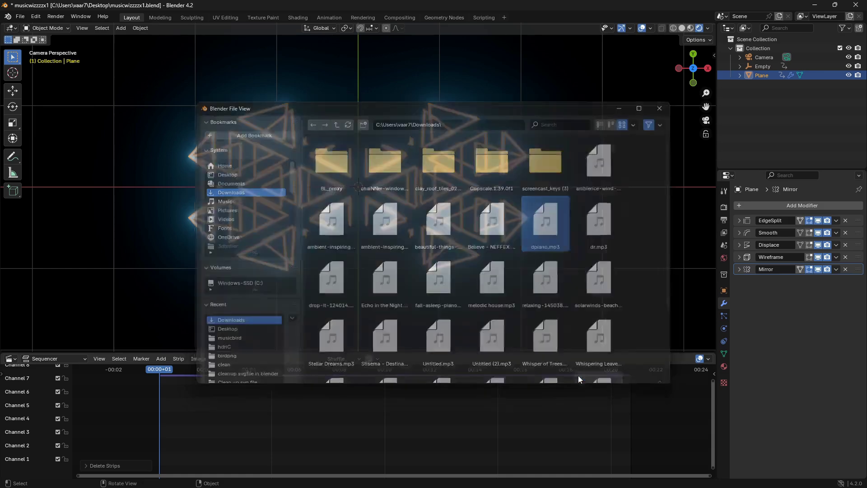
{"action": "key", "text": "space"}
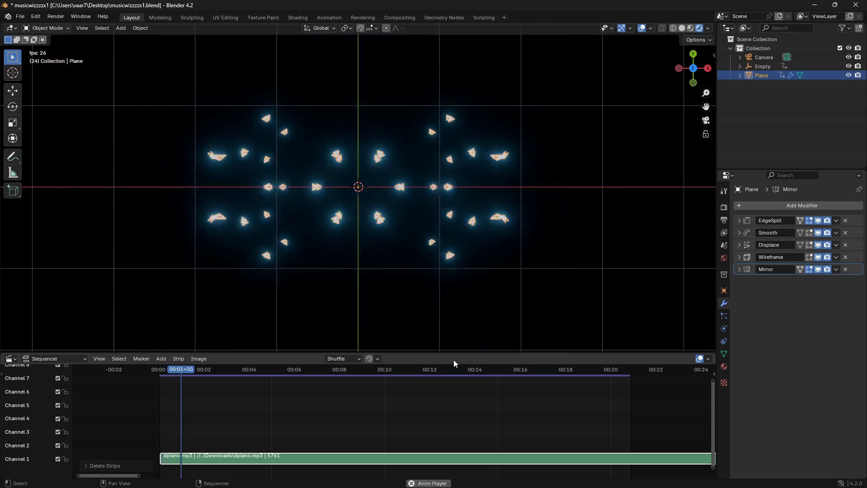
{"action": "key", "text": "space"}
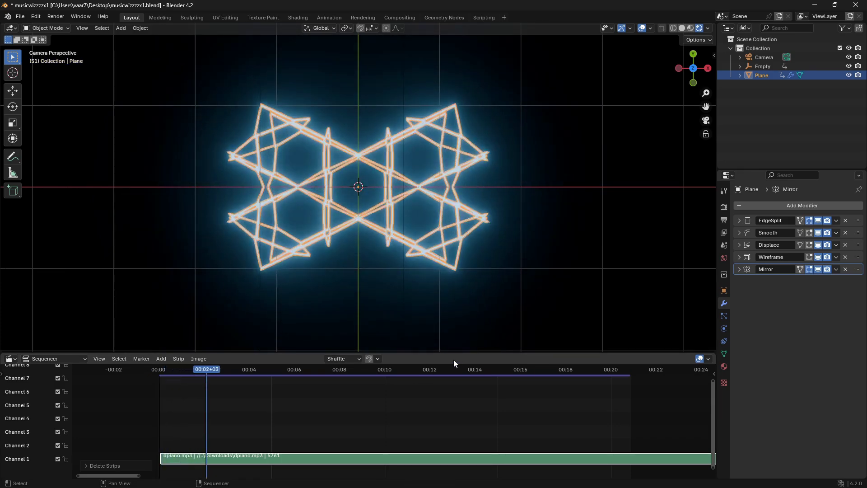
Step: Return to frame 1 and keyframe the Strength of the plane's Displace modifier at 1.000
{"action": "key", "text": "shift+Left"}
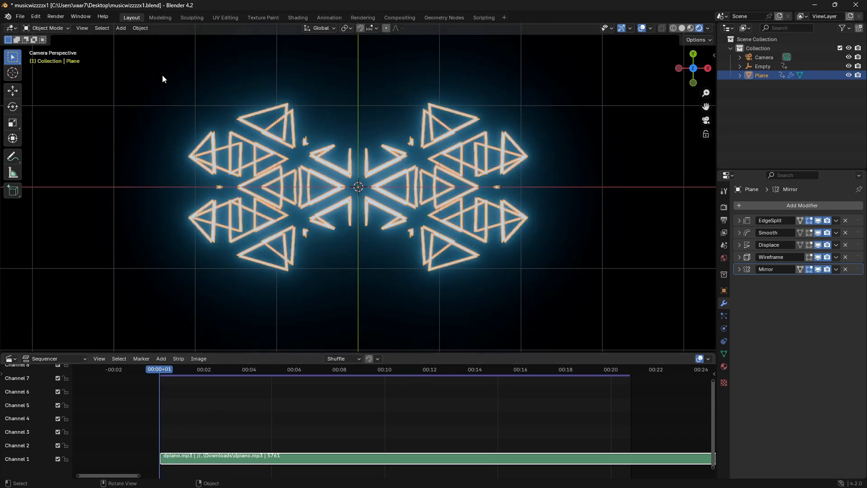
{"action": "left_click", "coordinate": [739, 244]}
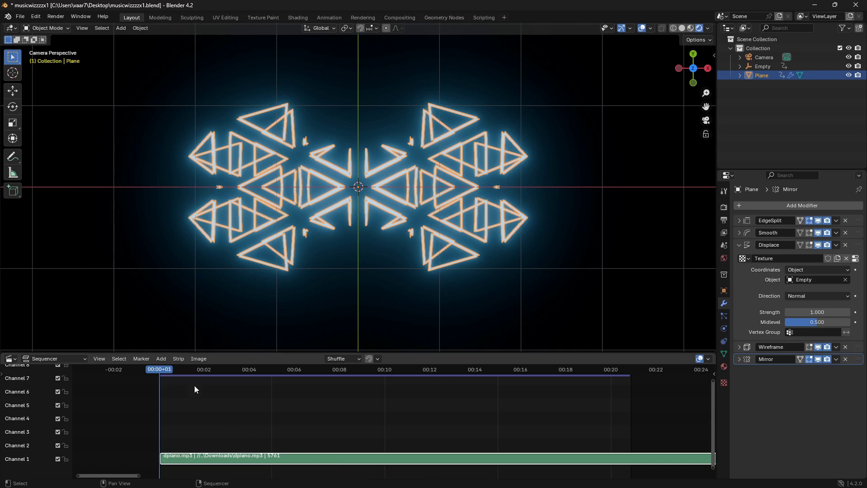
{"action": "left_click_drag", "start_coordinate": [164, 376], "coordinate": [181, 375]}
{"action": "key", "text": "shift+Left"}
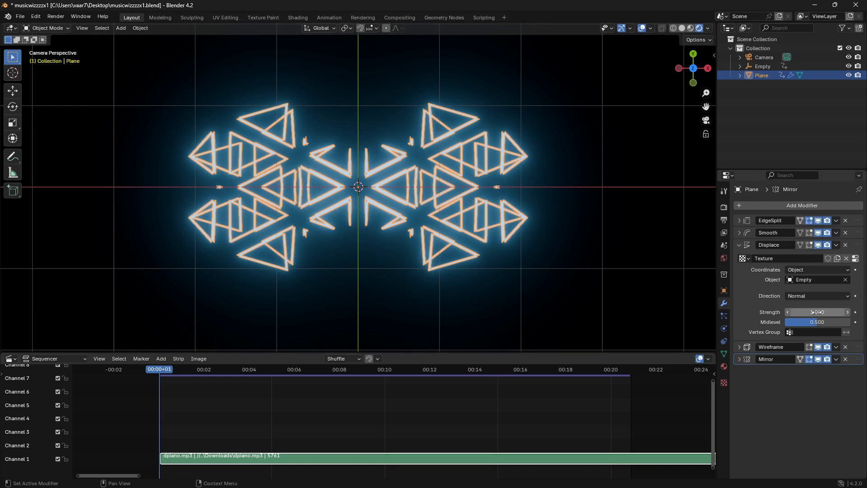
{"action": "key", "text": "i"}
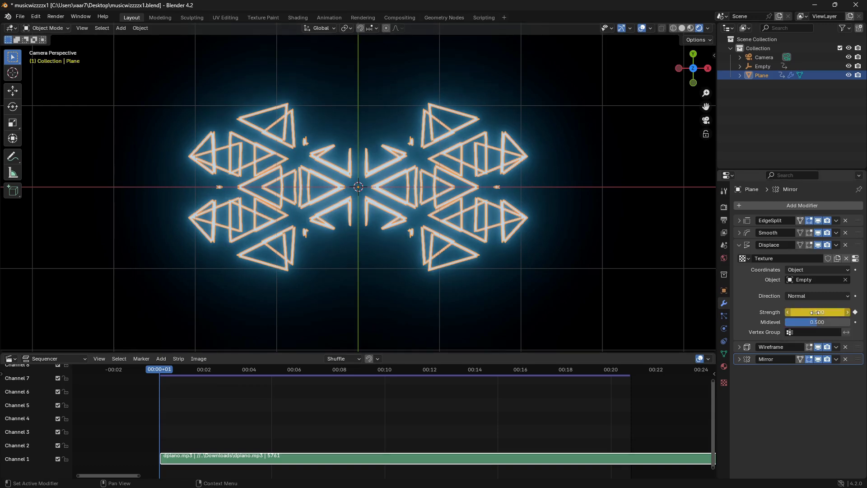
Step: In the Graph Editor, apply Sound to Samples with dpiano.mp3 to the plane's selected animation channels and play the animation
{"action": "left_click", "coordinate": [14, 362]}
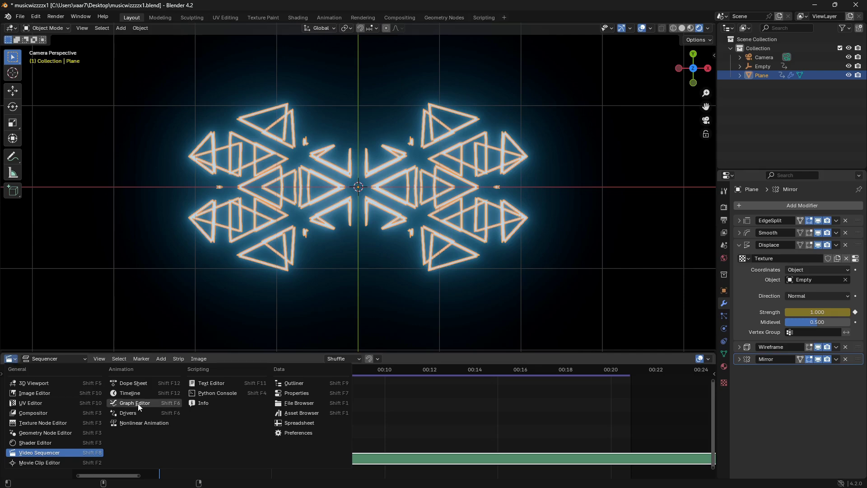
{"action": "left_click", "coordinate": [155, 403]}
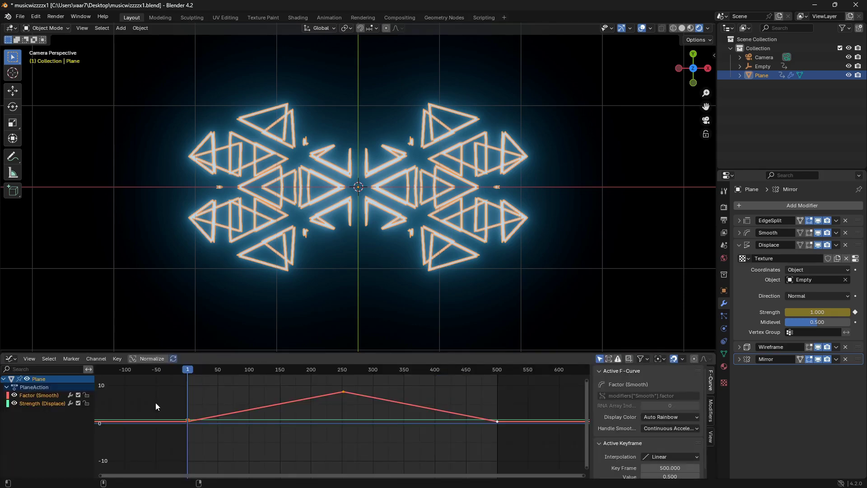
{"action": "left_click", "coordinate": [107, 359]}
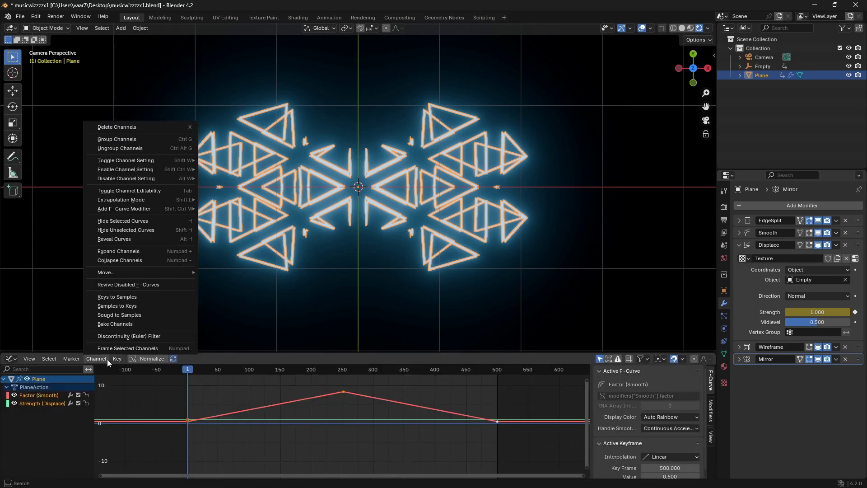
{"action": "left_click", "coordinate": [170, 313]}
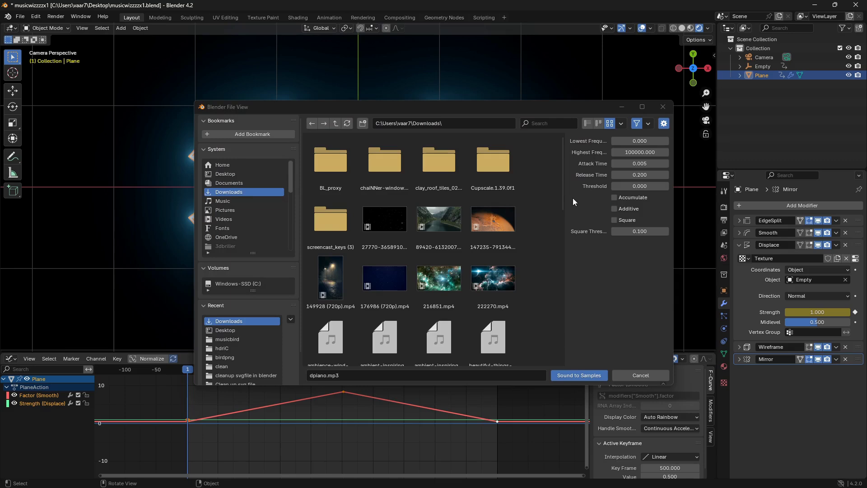
{"action": "left_click_drag", "start_coordinate": [563, 185], "coordinate": [562, 232]}
{"action": "left_click", "coordinate": [446, 247]}
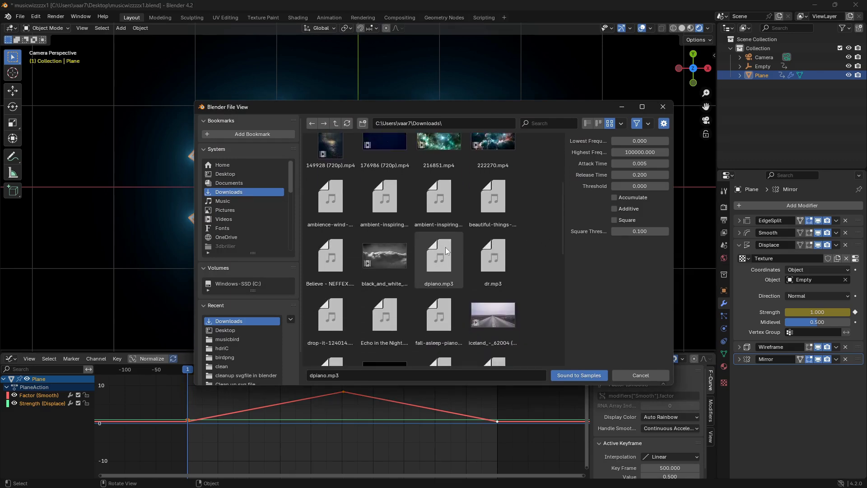
{"action": "left_click", "coordinate": [588, 377]}
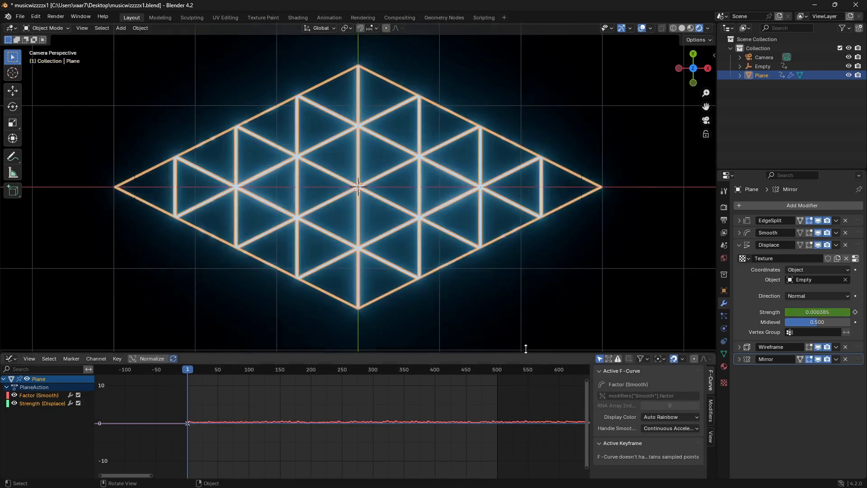
{"action": "key", "text": "space"}
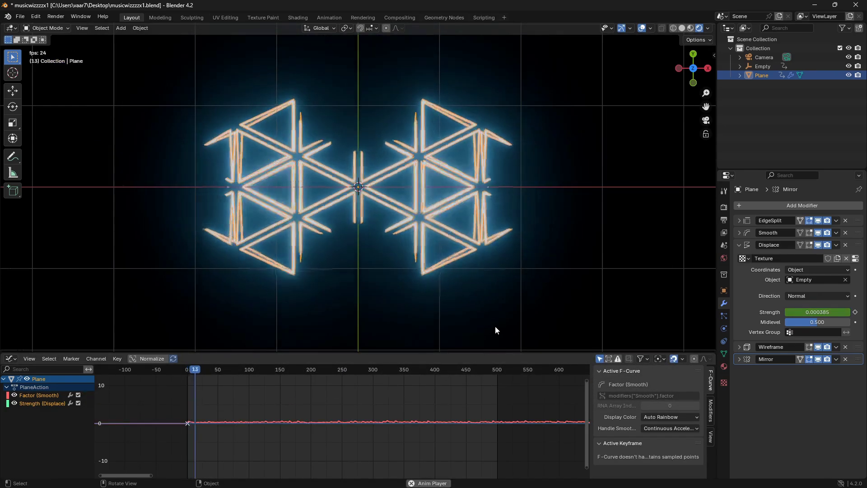